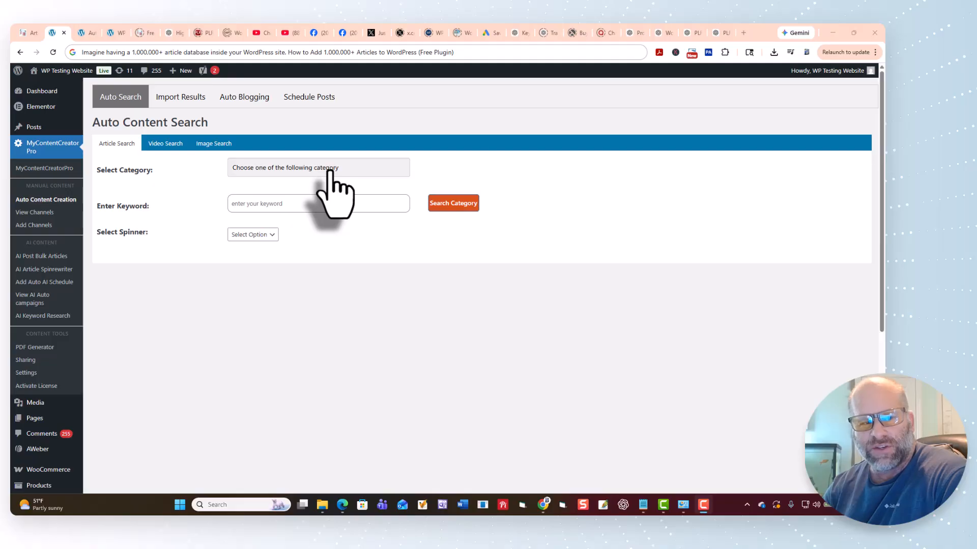
Open Auto Content Creation and browse the available article categories.
click(46, 199)
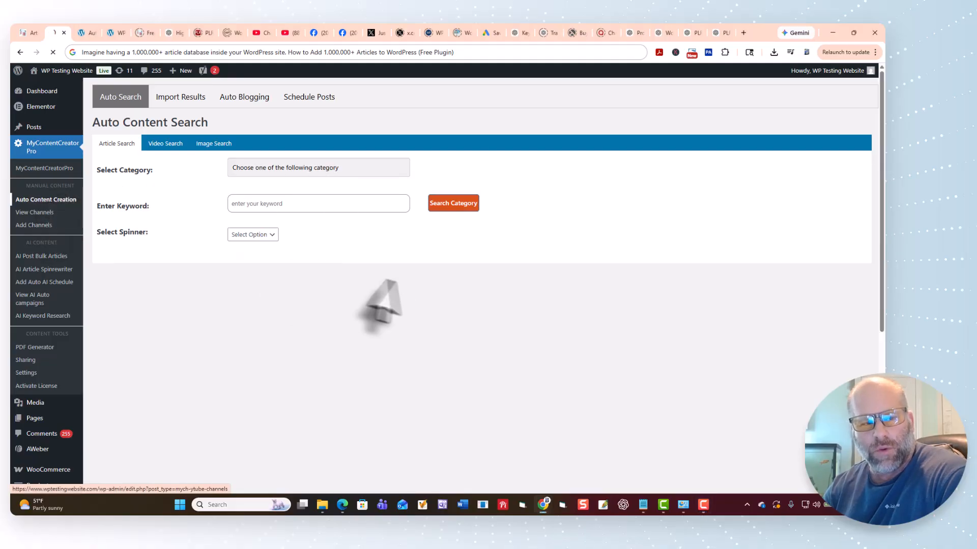
click(303, 172)
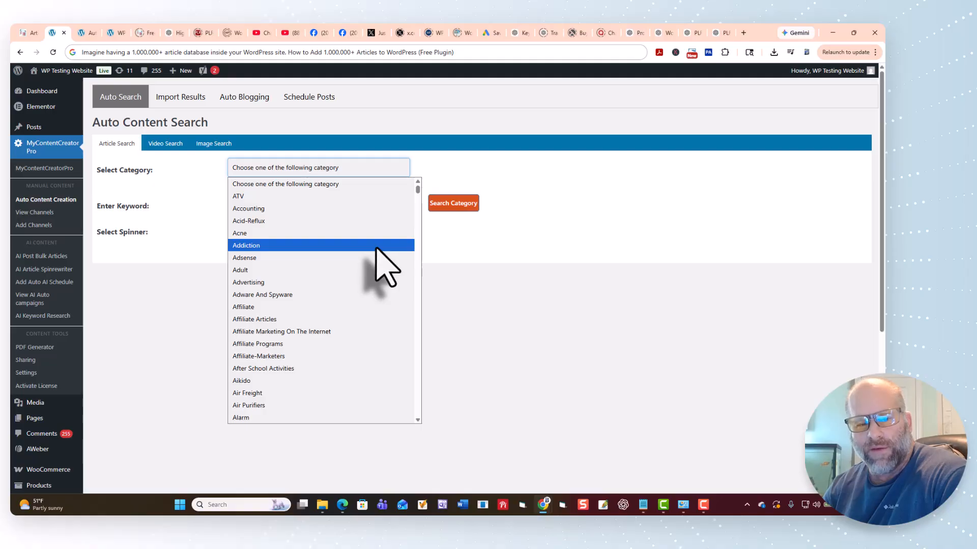
scroll(376, 267, down, 20)
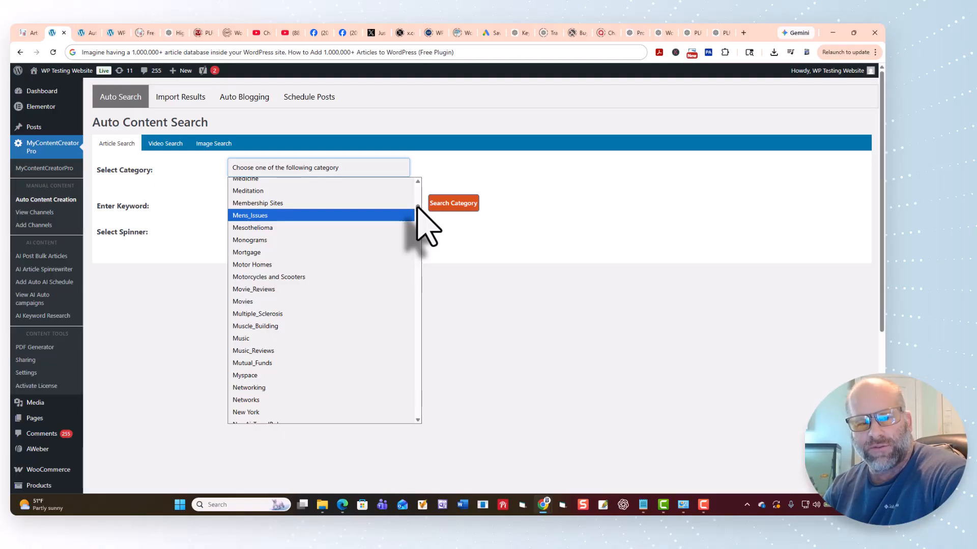
mouse_move(417, 206)
mouse_down()
mouse_move(422, 420)
mouse_move(430, 239)
mouse_move(420, 179)
mouse_move(417, 200)
mouse_up()
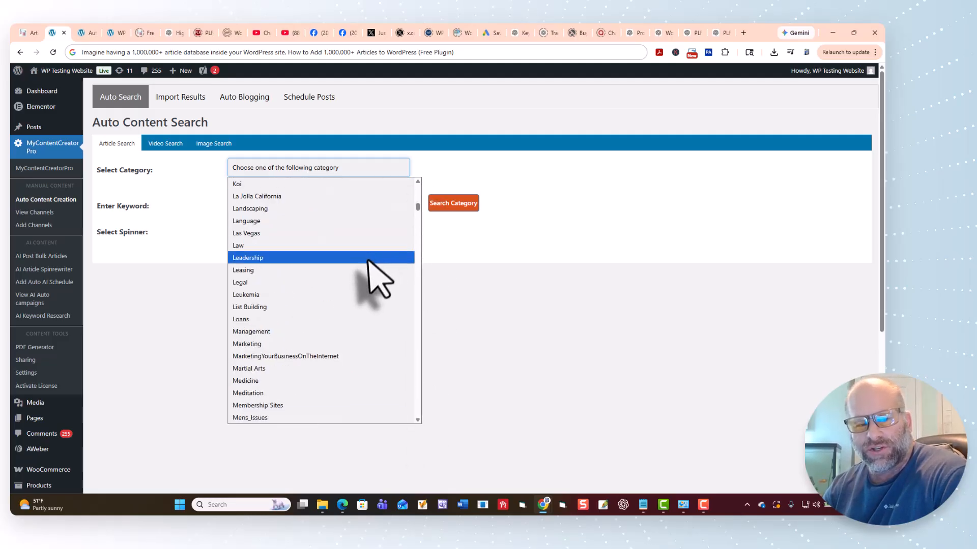
click(478, 285)
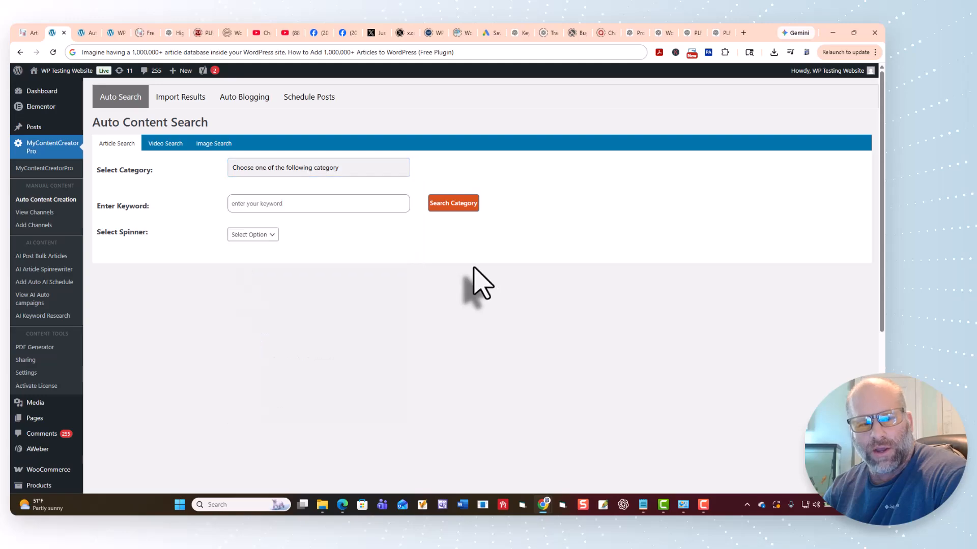
Select the AI Marketing category and search it for articles.
click(354, 175)
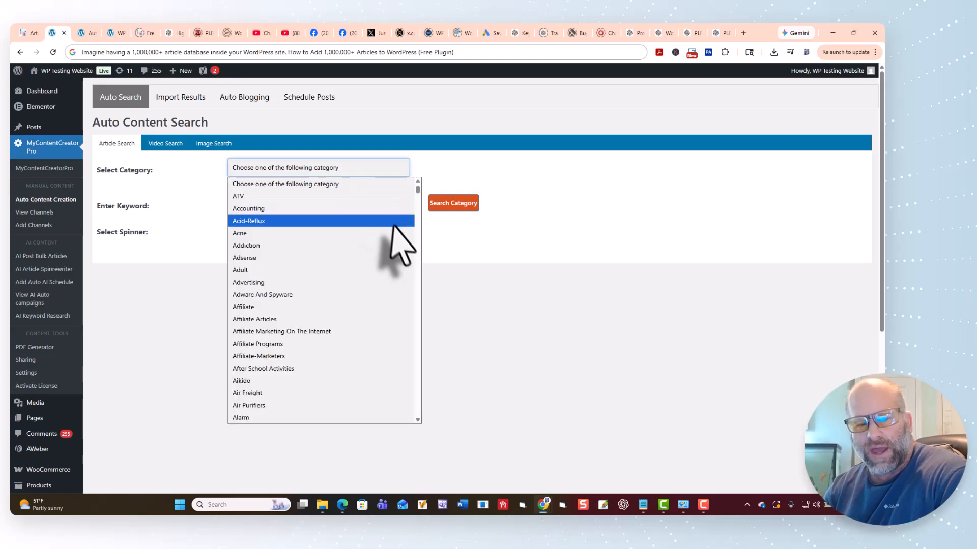
drag(417, 189, 419, 432)
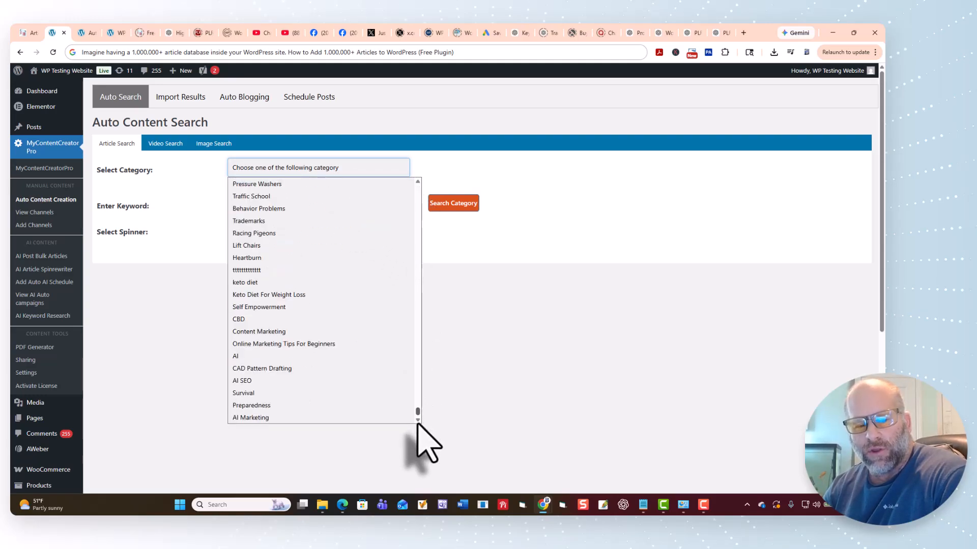
click(394, 416)
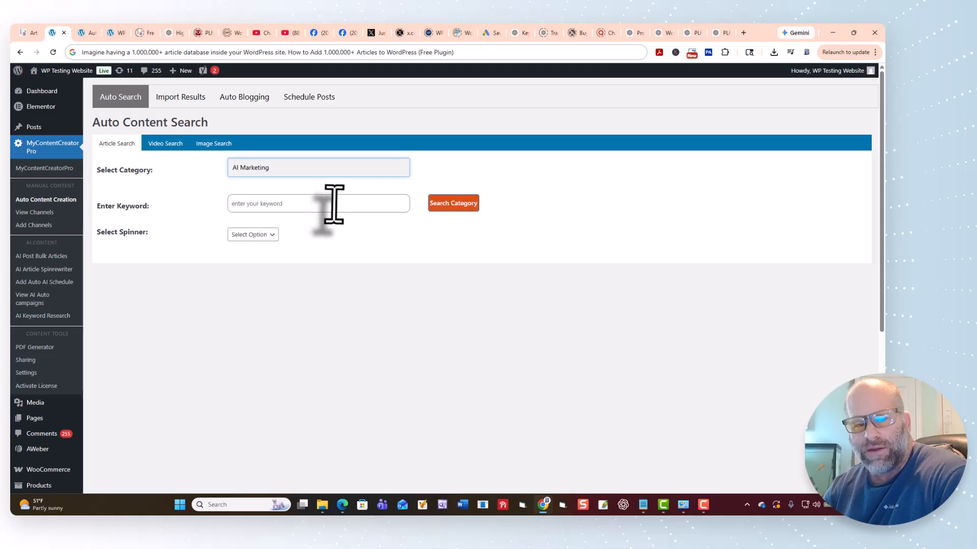
click(460, 208)
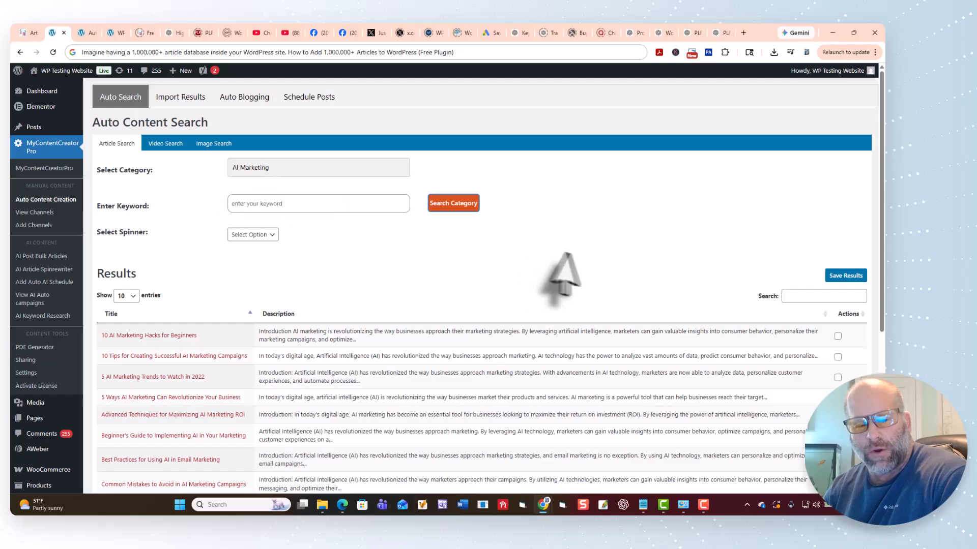
Select the first six AI Marketing articles, from "10 AI Marketing Hacks for Beginners" through "Beginner's Guide to Implementing AI in Your Marketing", and save them.
scroll(584, 275, down, 5)
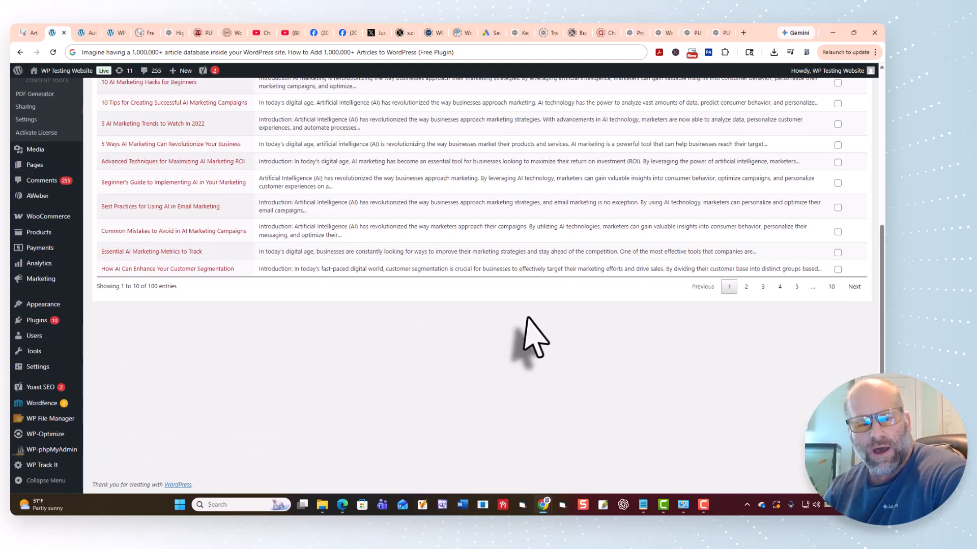
scroll(535, 337, up, 2)
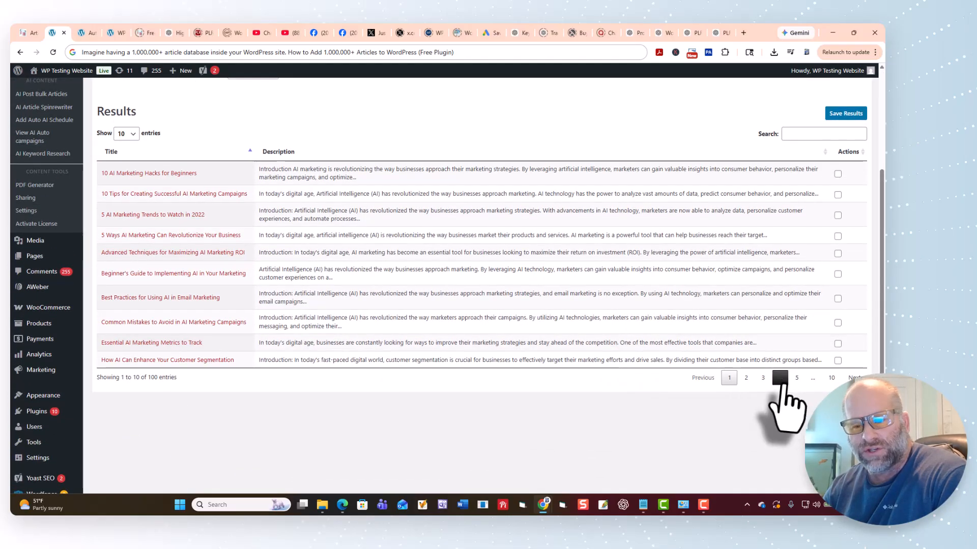
click(838, 174)
click(837, 195)
click(837, 215)
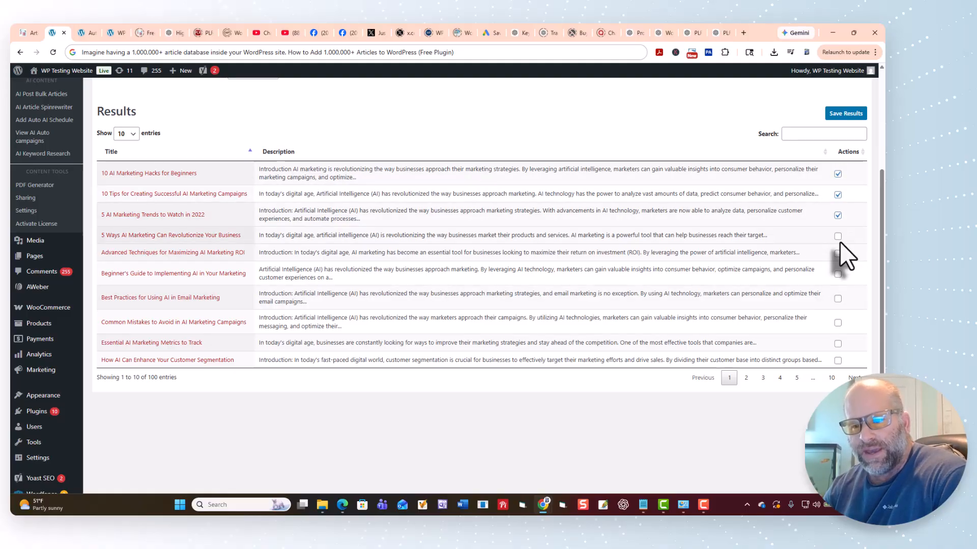
scroll(843, 292, up, 3)
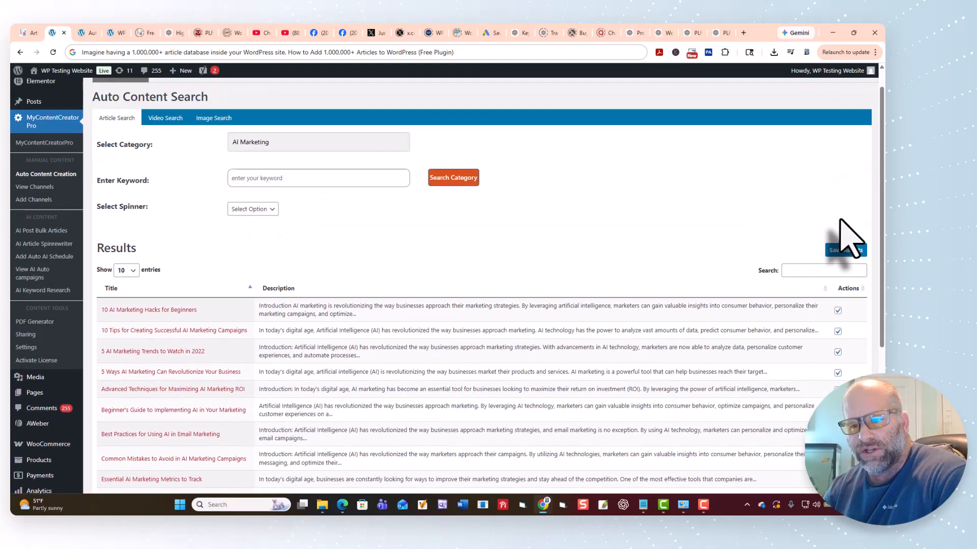
click(844, 250)
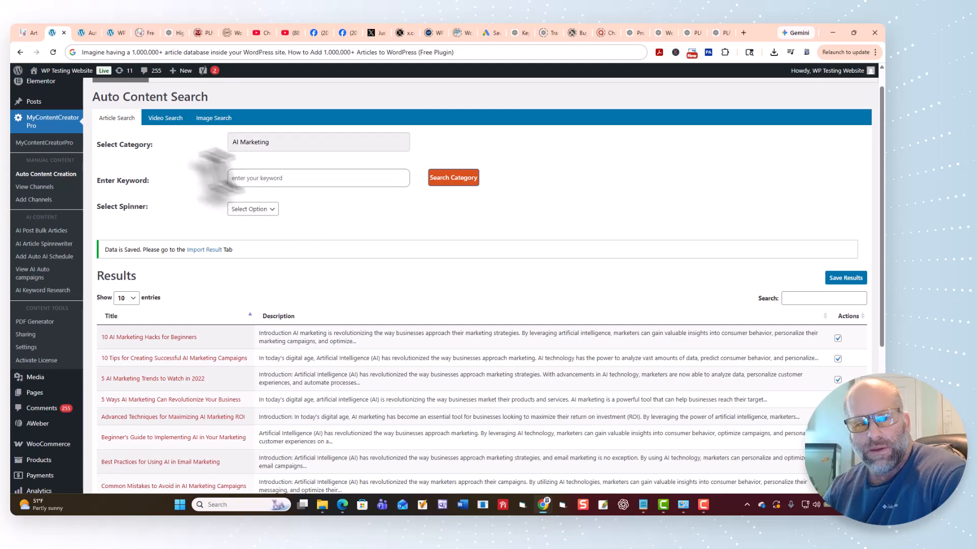
Open the import results and look through the saved articles, including the last page of the list.
scroll(175, 206, up, 1)
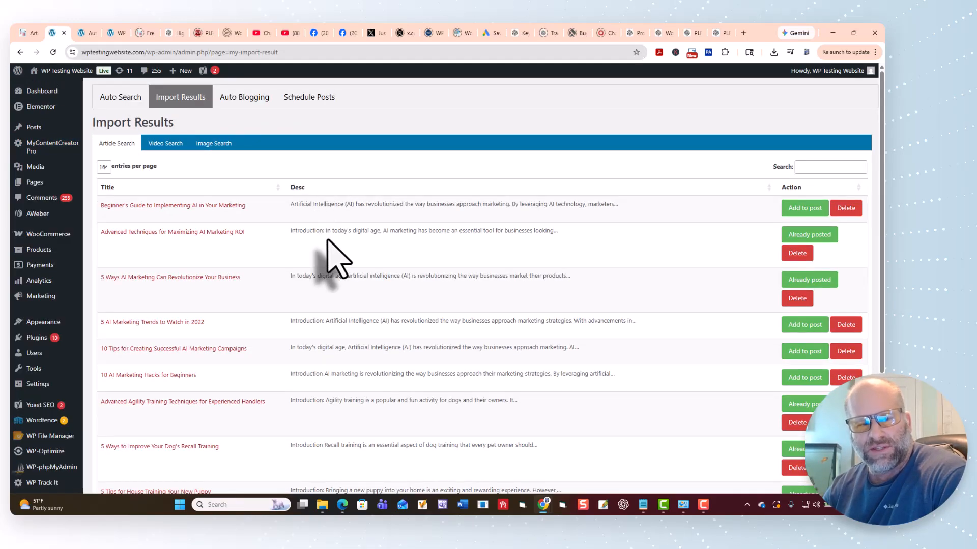
scroll(224, 239, down, 2)
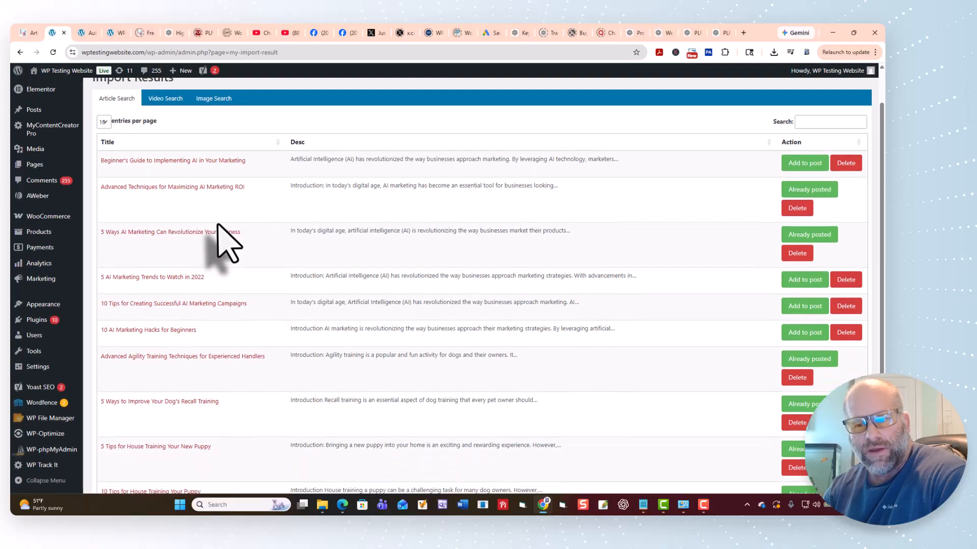
scroll(224, 241, down, 1)
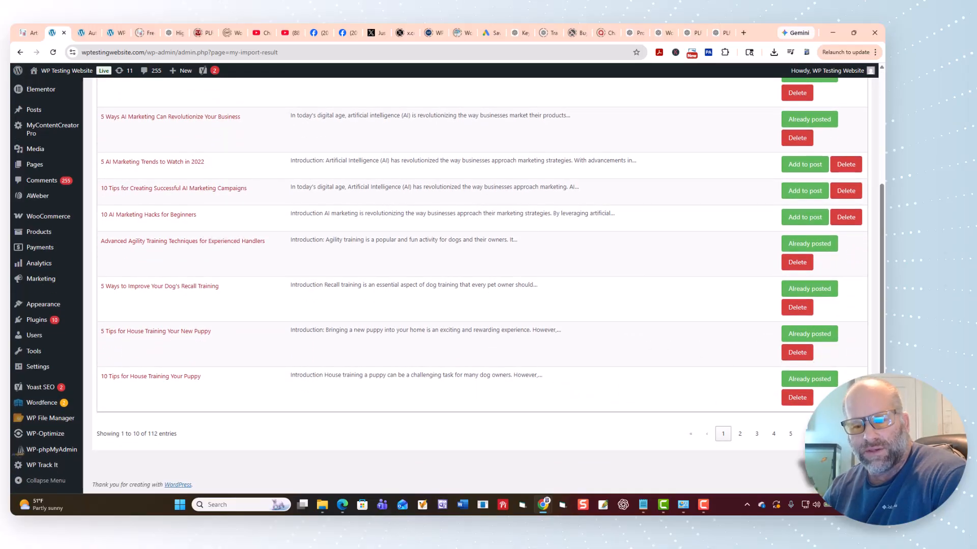
click(825, 434)
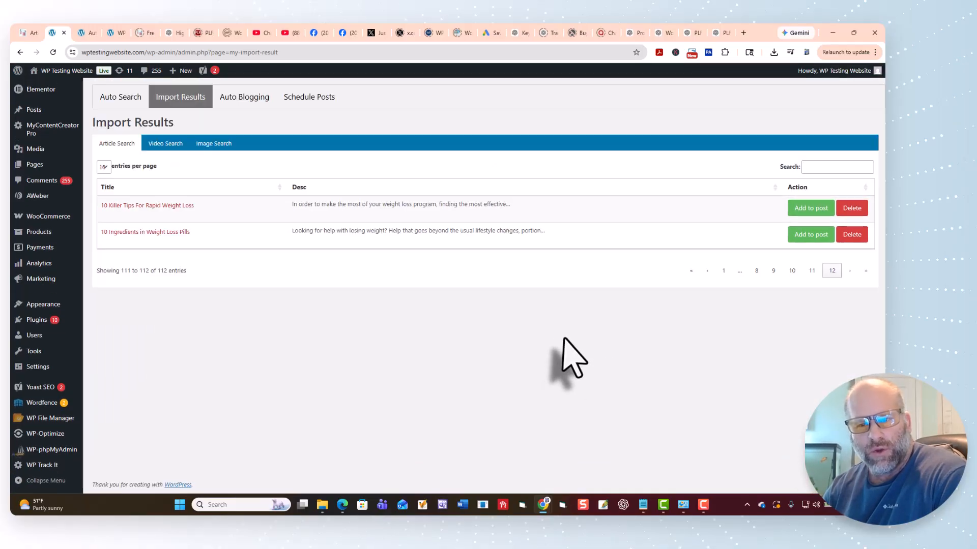
click(723, 270)
scroll(661, 331, up, 3)
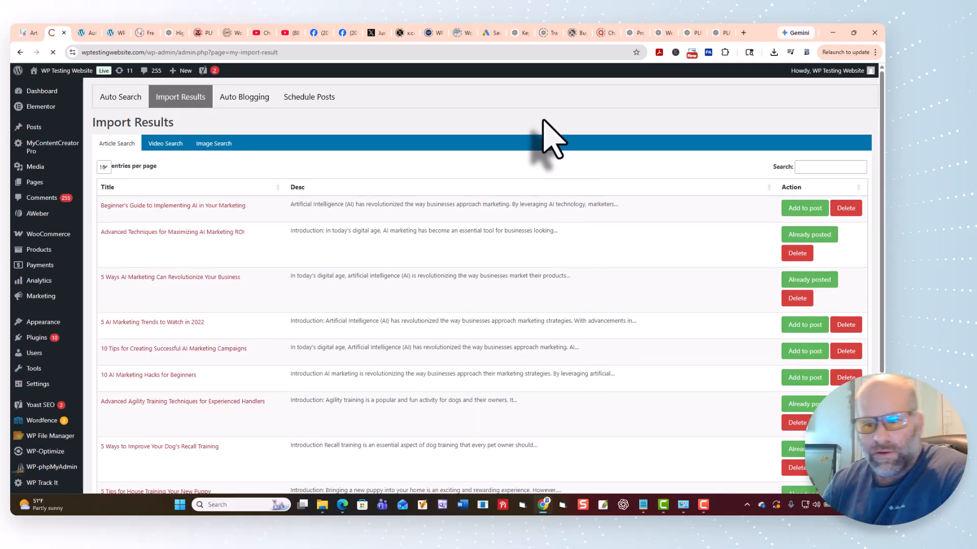
scroll(562, 163, down, 3)
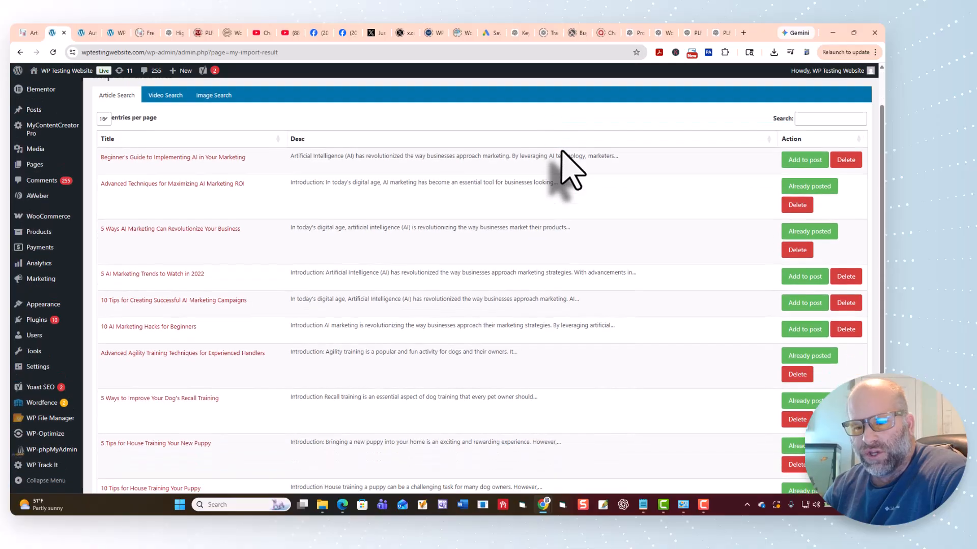
scroll(791, 208, up, 3)
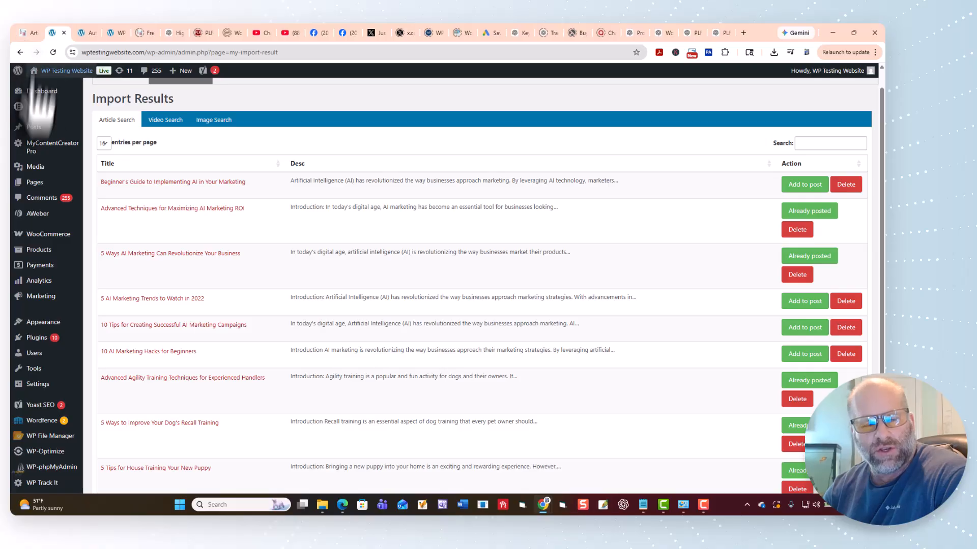
scroll(181, 204, up, 1)
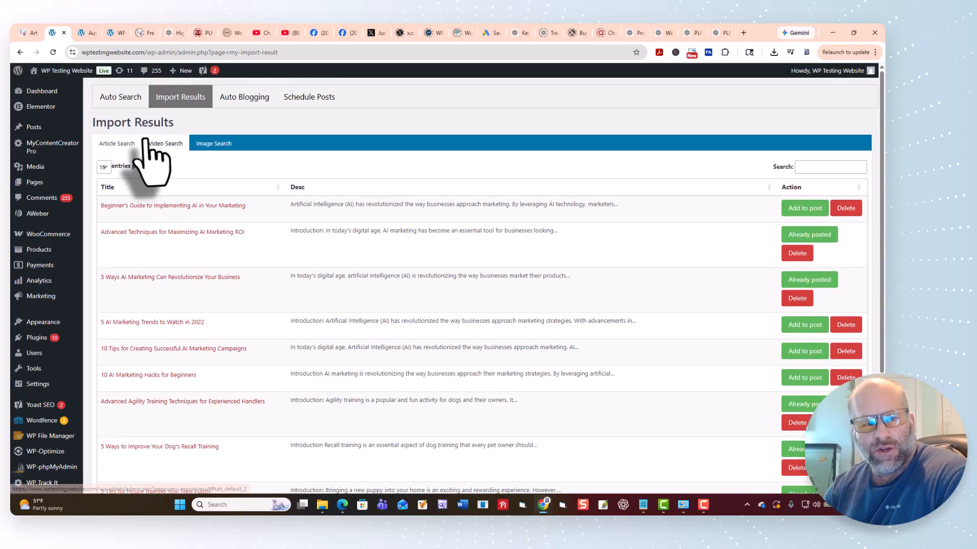
Return to the automatic article search and run a new search in the AI Marketing category.
click(120, 98)
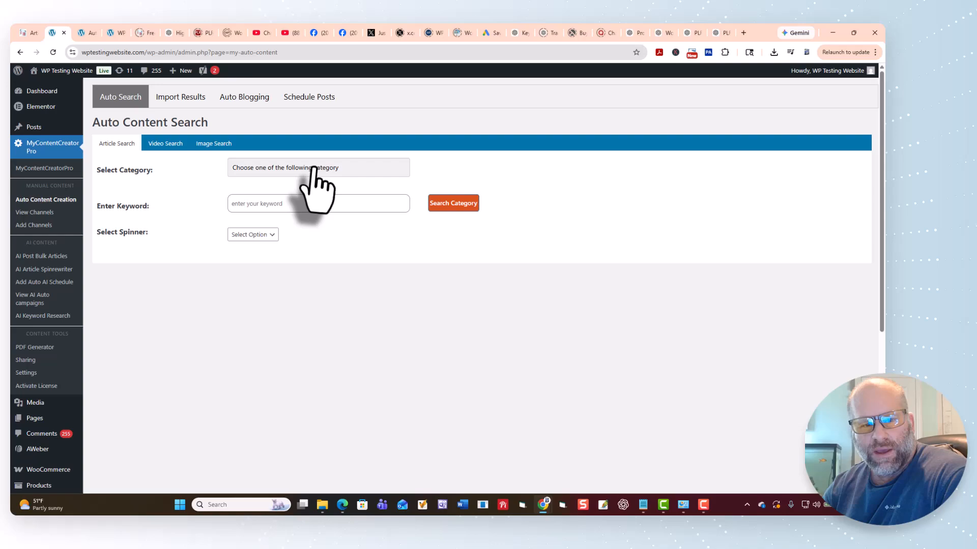
click(314, 168)
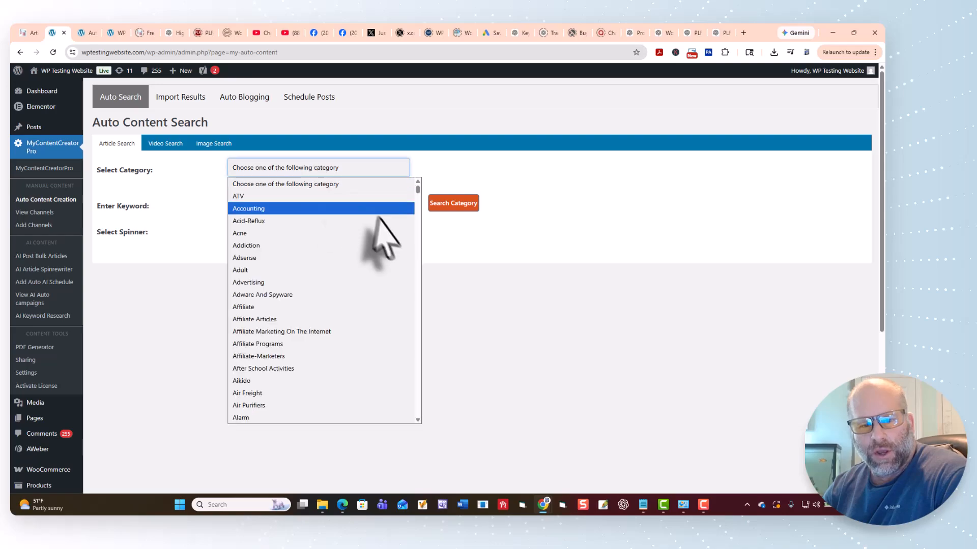
drag(414, 218, 344, 425)
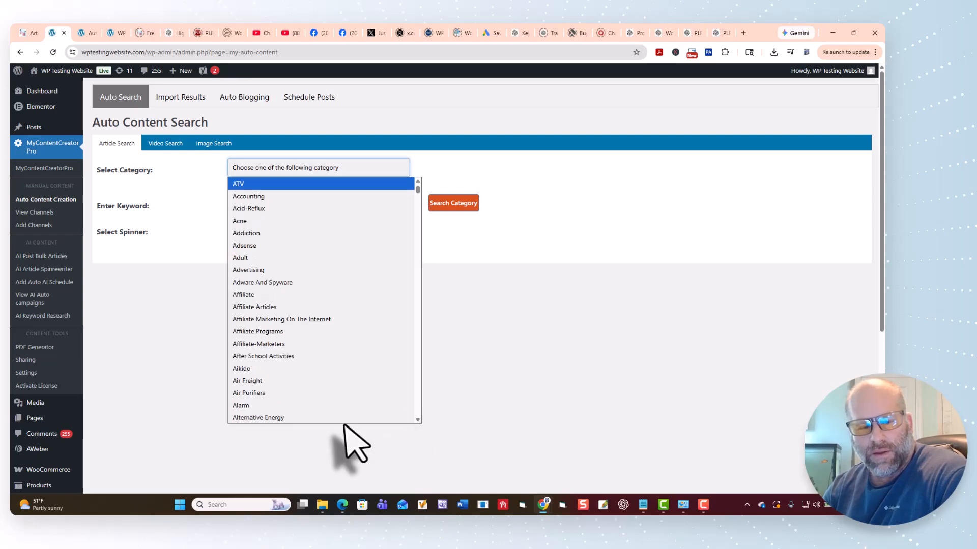
drag(417, 189, 430, 432)
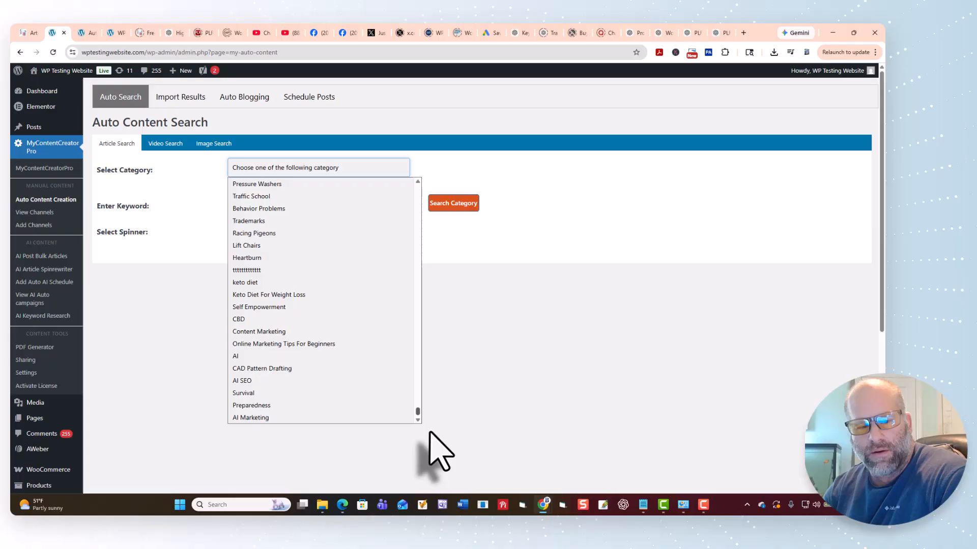
click(335, 418)
click(446, 204)
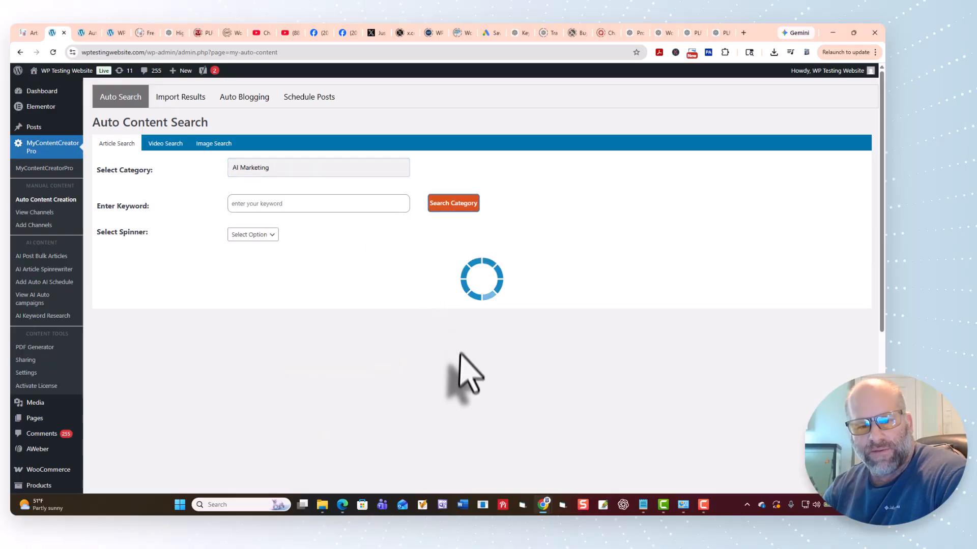
Go to page 3 of the results, select its first six articles starting with "How AI Can Predict Consumer Behavior", and save them.
scroll(461, 366, down, 5)
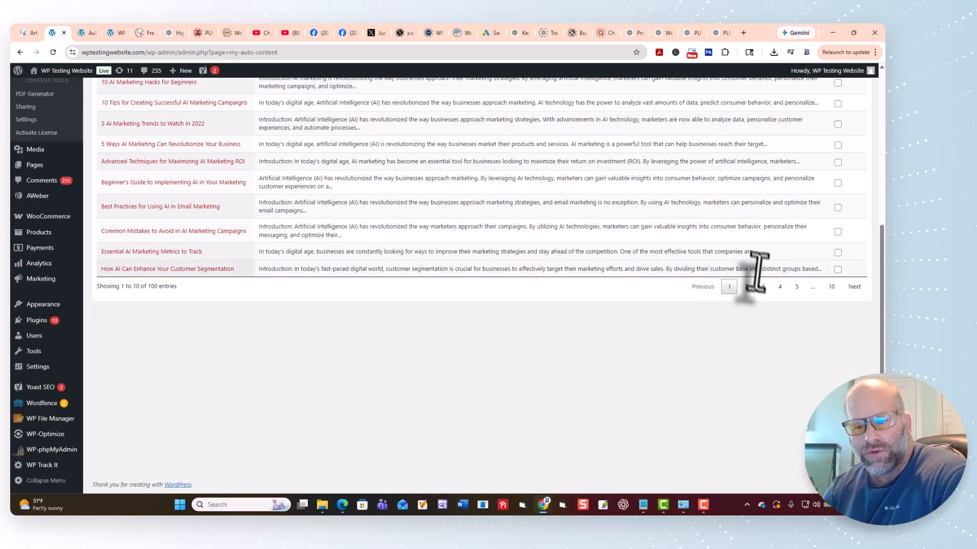
click(746, 286)
scroll(338, 360, up, 10)
scroll(203, 325, down, 2)
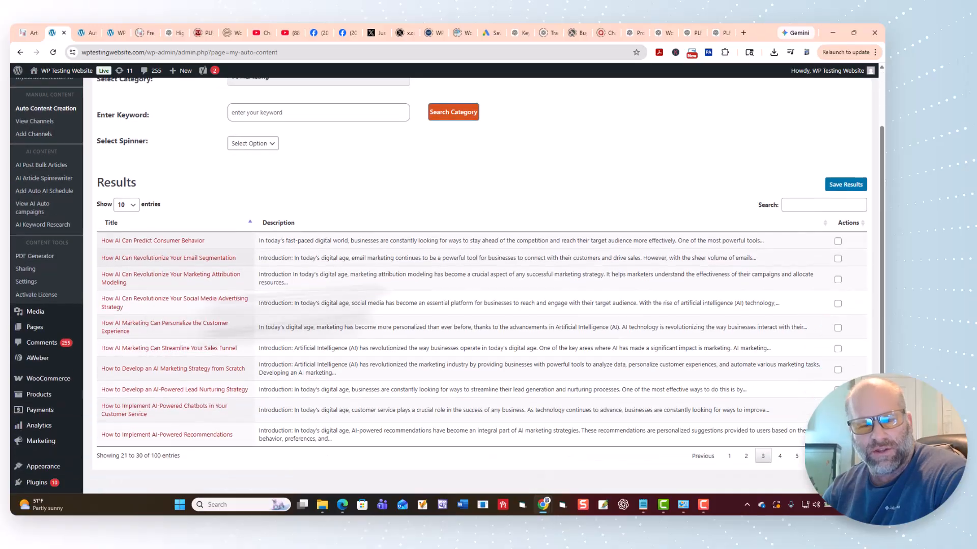
click(837, 243)
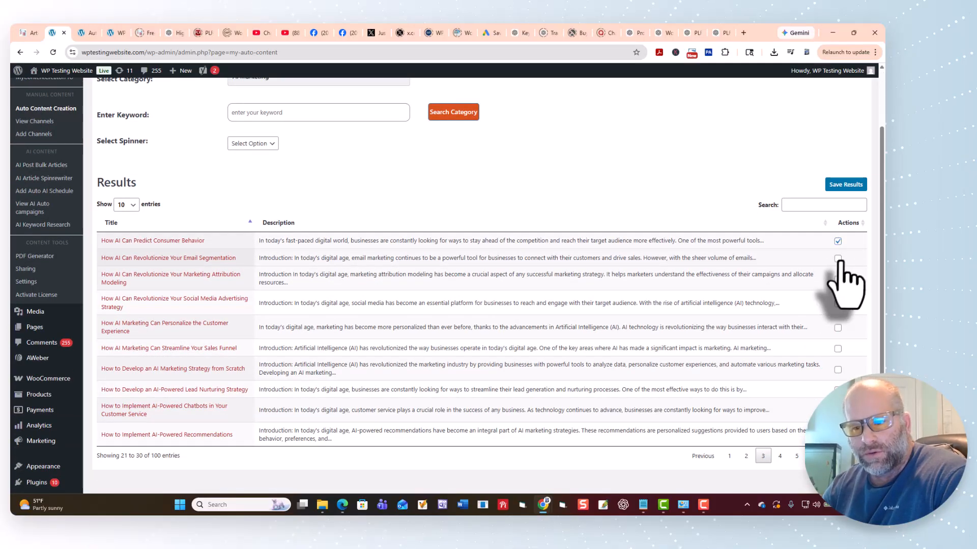
click(837, 258)
click(837, 279)
click(837, 303)
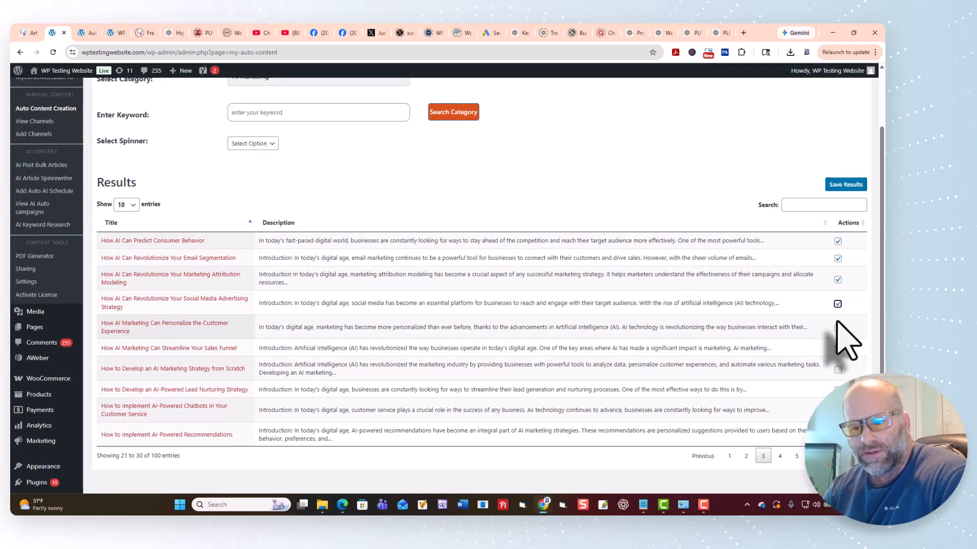
click(847, 185)
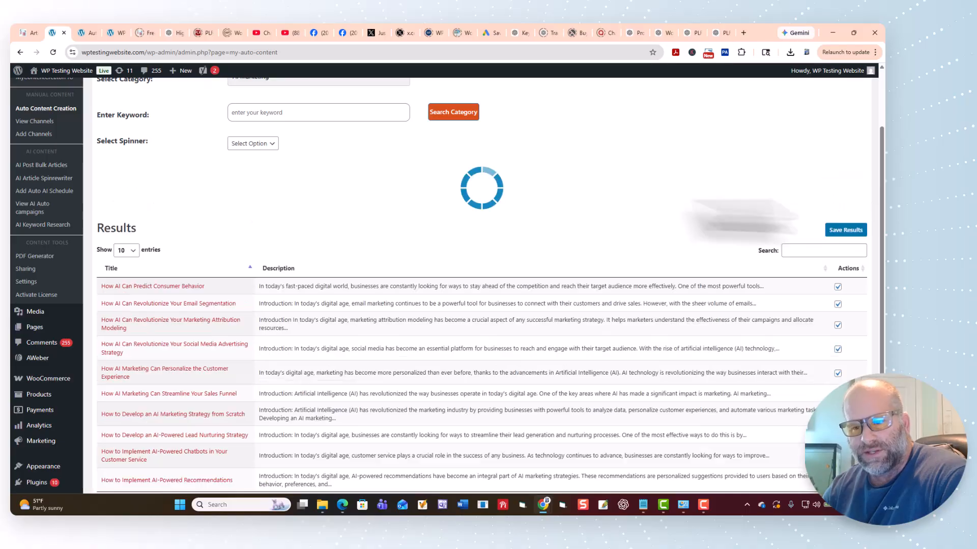
Open the import results and review the newly saved AI Marketing articles.
scroll(239, 213, up, 2)
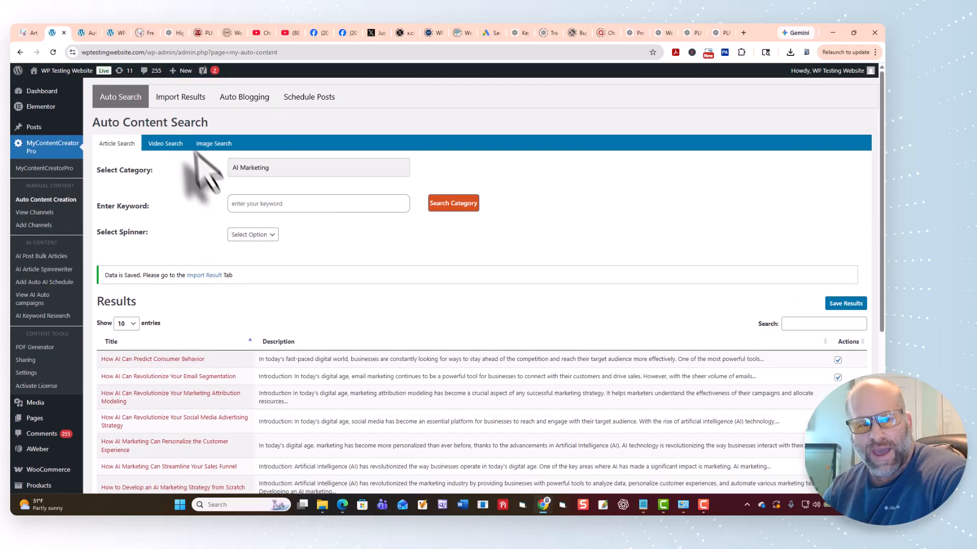
click(183, 98)
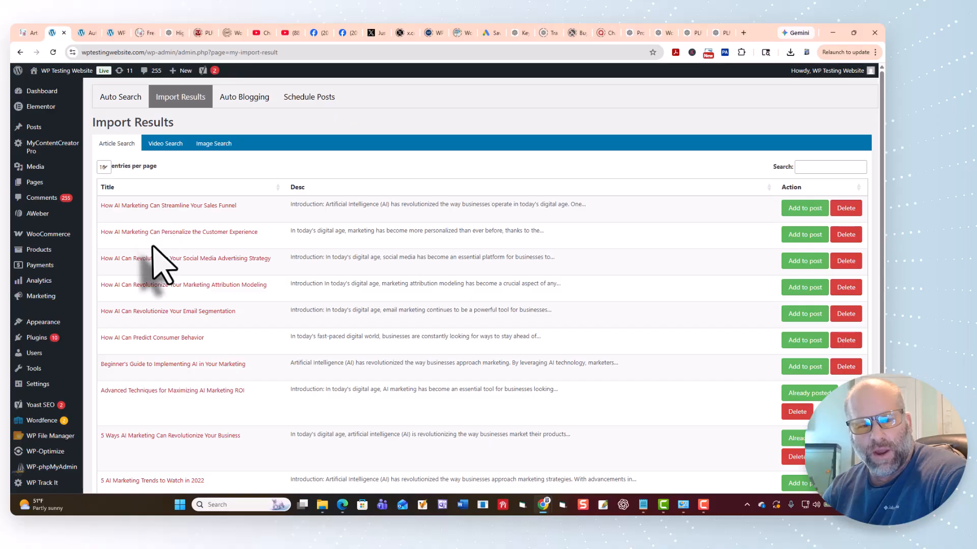
scroll(702, 367, down, 1)
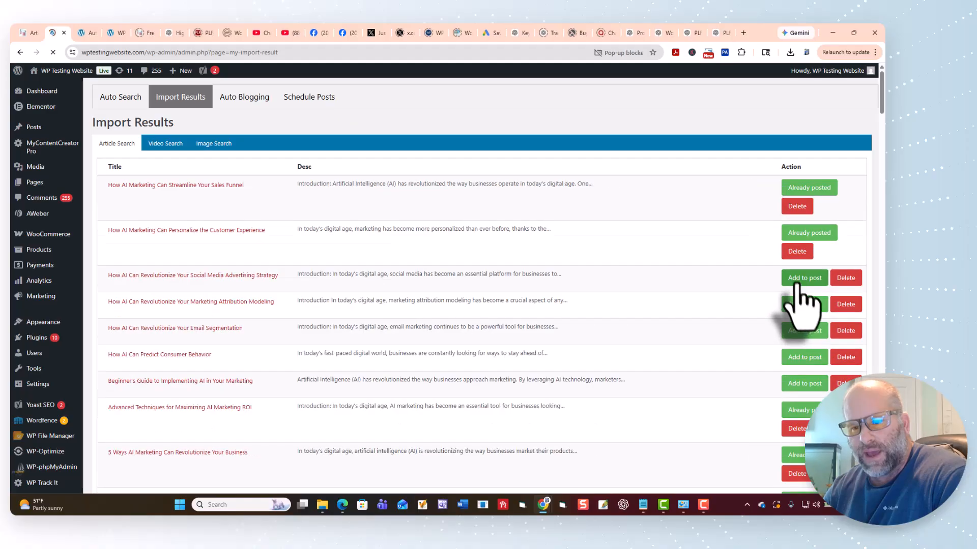
Open the site's home page, refresh it, and read through the new post "How AI Marketing Can Personalize the Customer Experience".
click(112, 33)
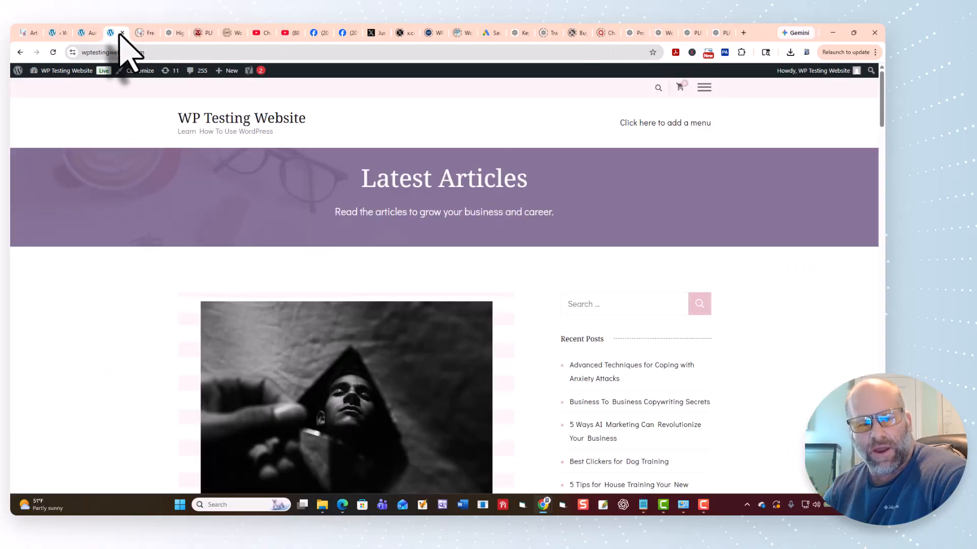
click(195, 121)
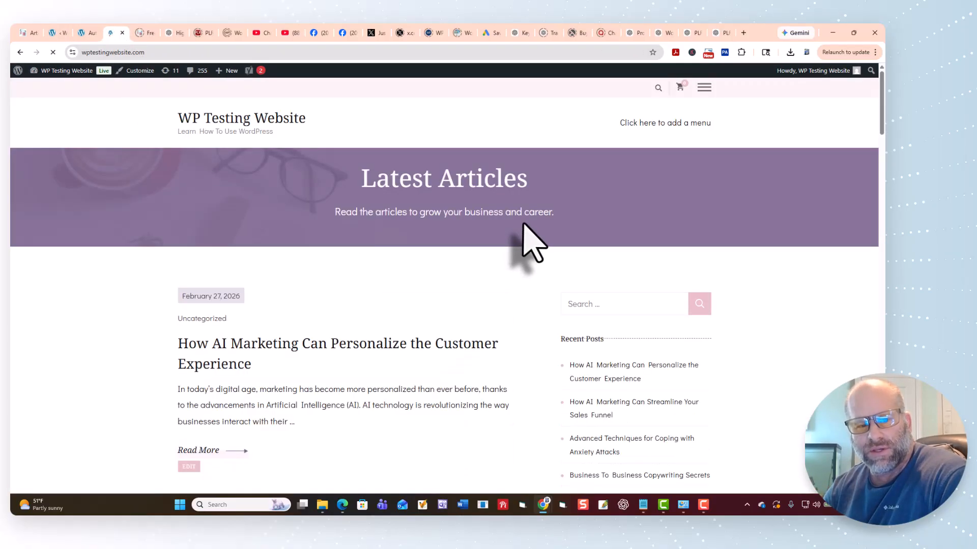
scroll(523, 239, down, 3)
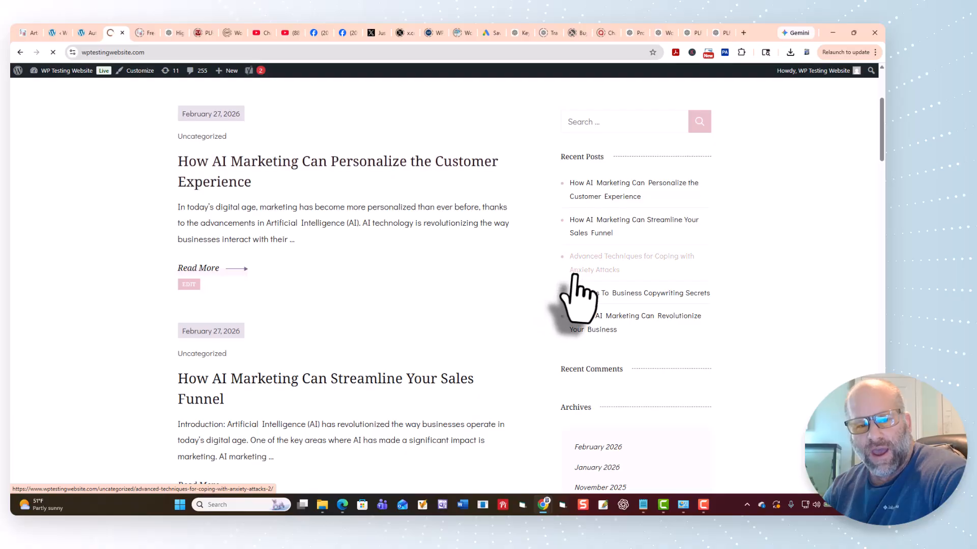
scroll(540, 289, down, 8)
scroll(540, 289, down, 10)
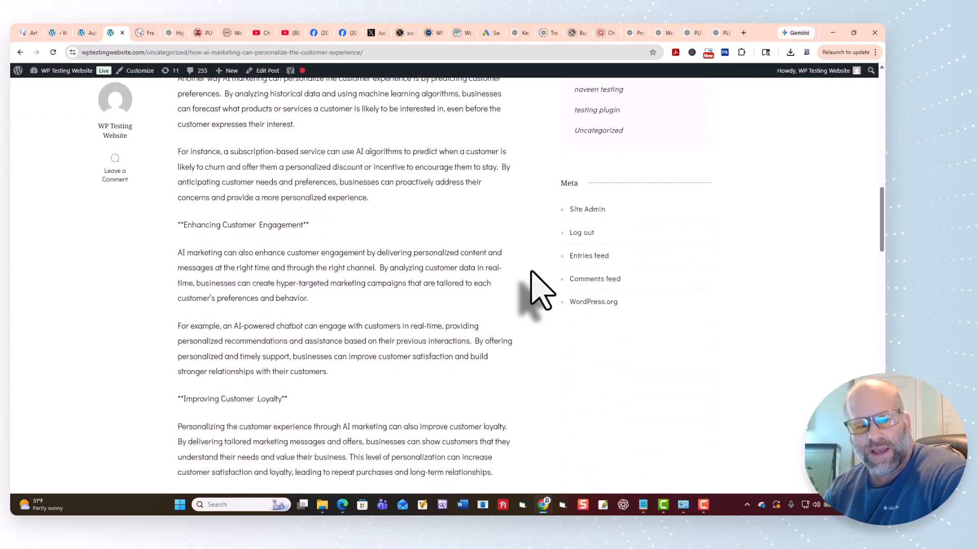
scroll(540, 289, up, 4)
scroll(532, 285, up, 15)
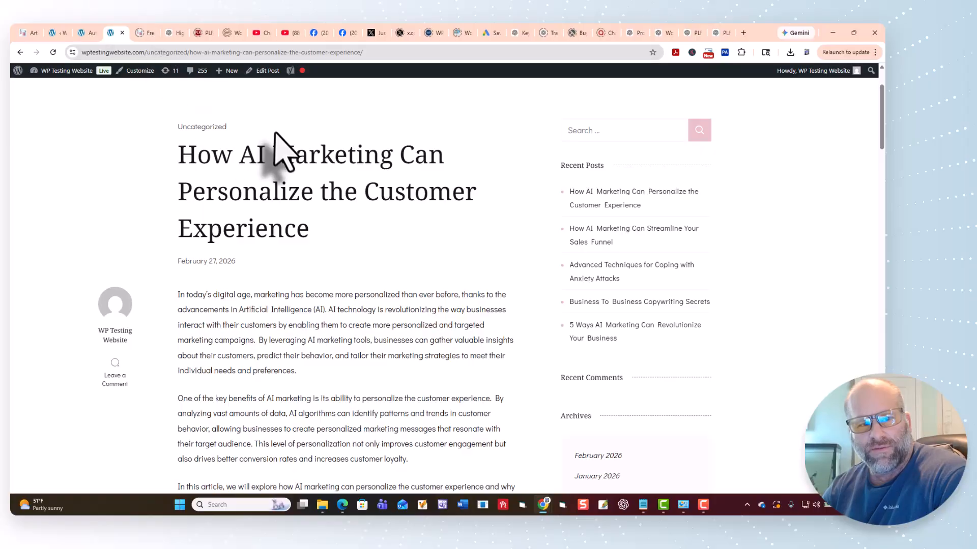
scroll(264, 127, up, 2)
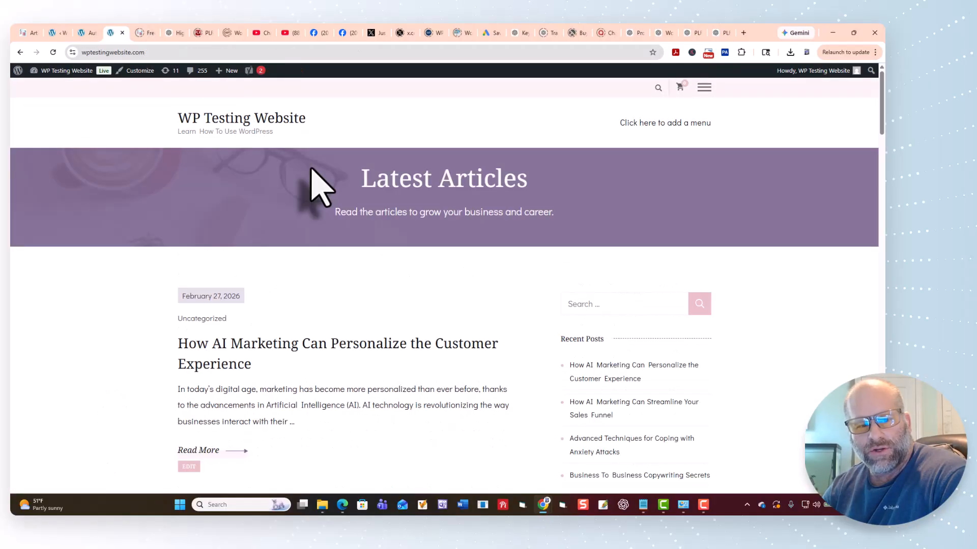
Read through the post "How AI Marketing Can Streamline Your Sales Funnel", then return to the home page and look over the latest articles.
scroll(315, 192, down, 5)
click(464, 311)
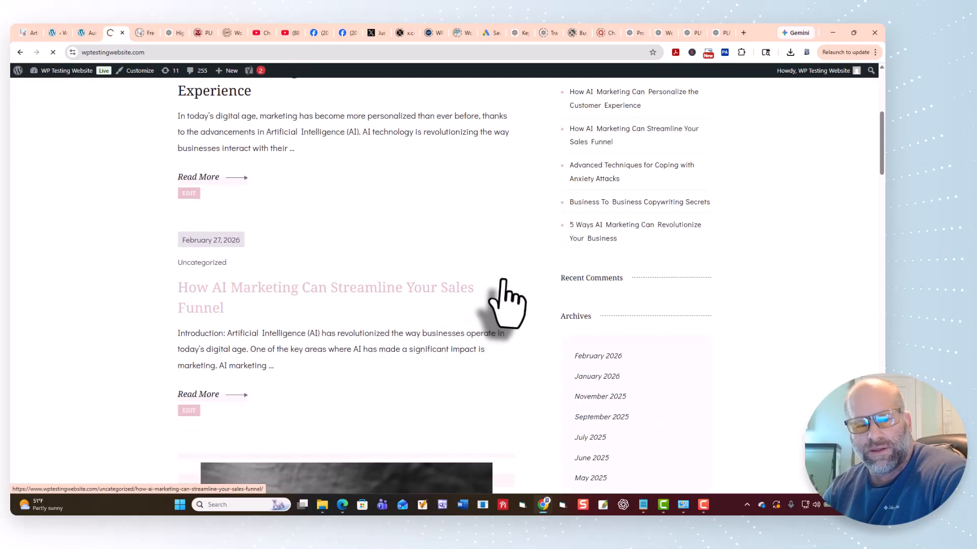
scroll(508, 300, down, 5)
scroll(505, 279, down, 10)
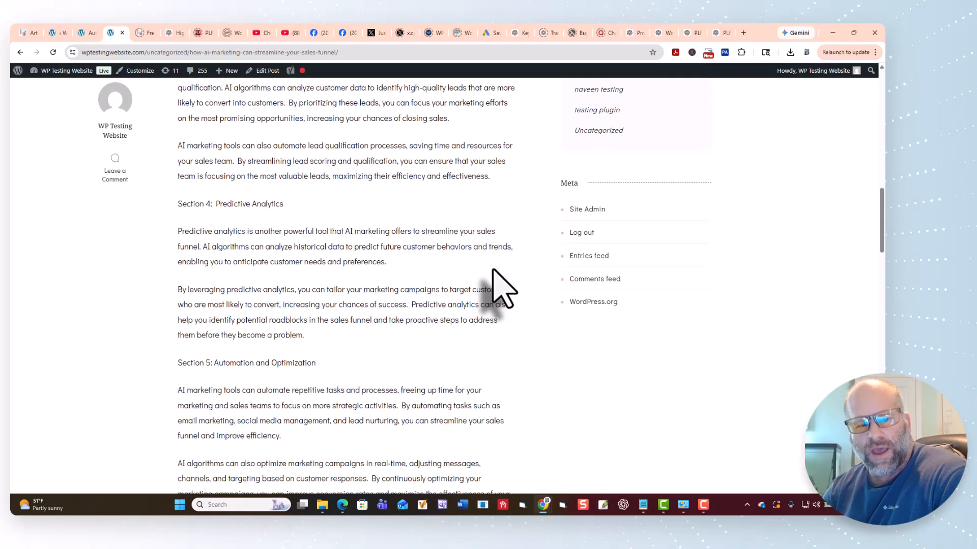
scroll(503, 287, down, 10)
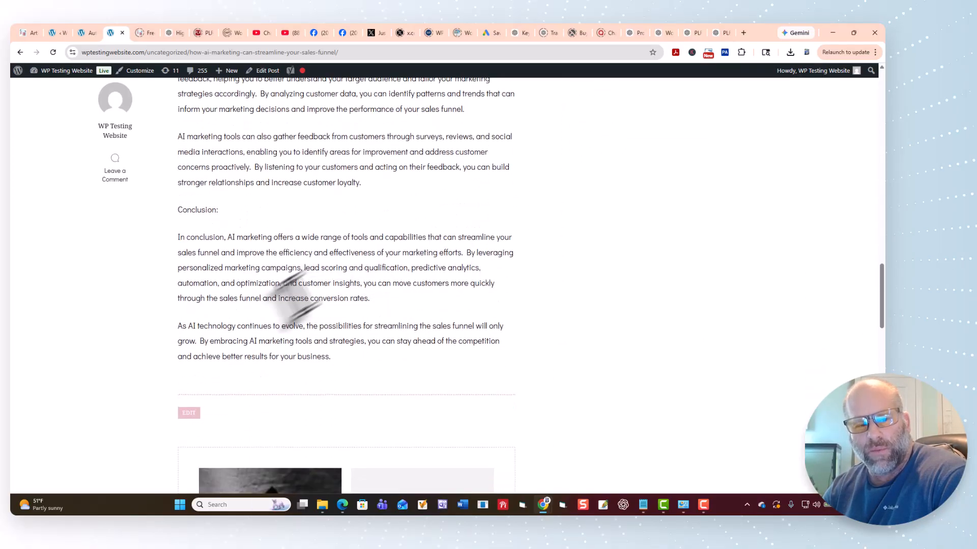
drag(880, 323, 881, 82)
click(232, 122)
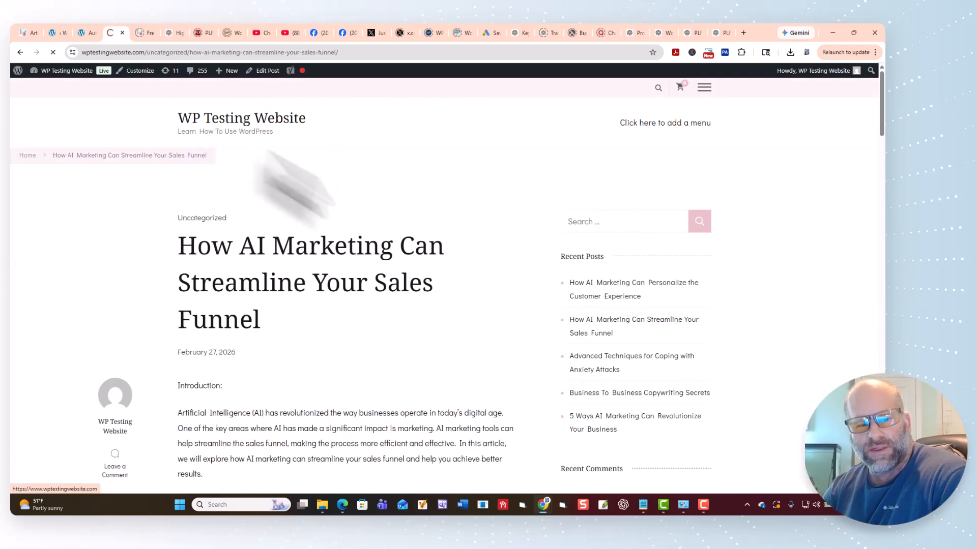
scroll(406, 249, down, 10)
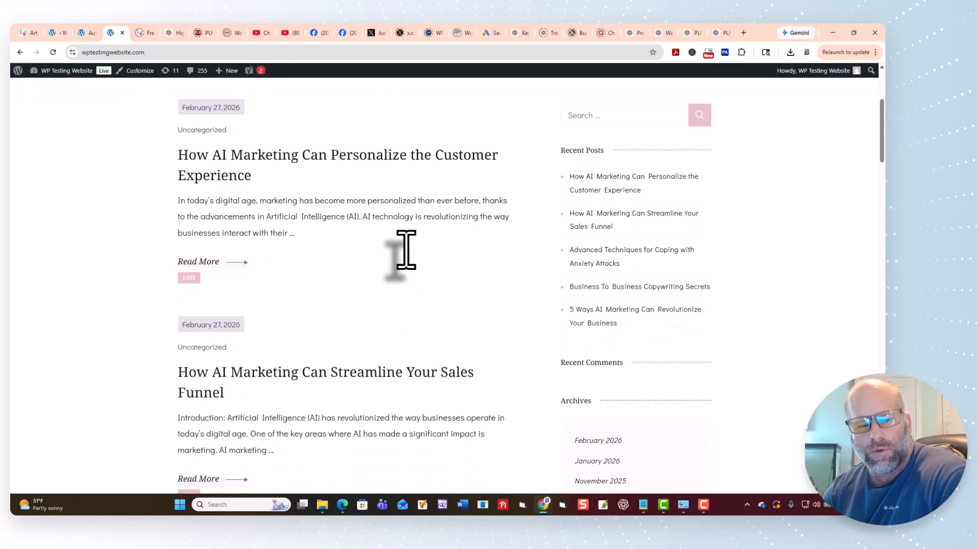
scroll(437, 267, up, 6)
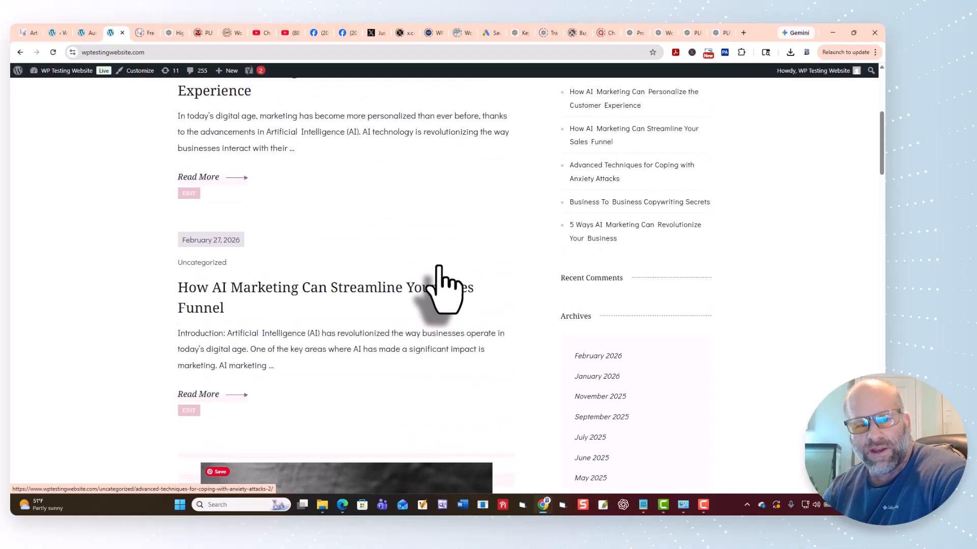
scroll(438, 270, up, 5)
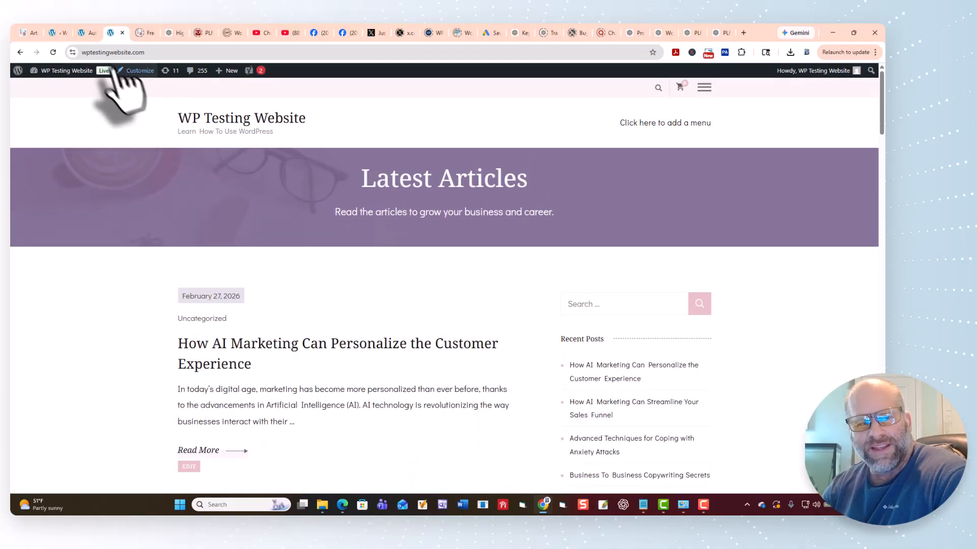
Return to the import results in the WordPress admin and view the saved videos.
click(83, 34)
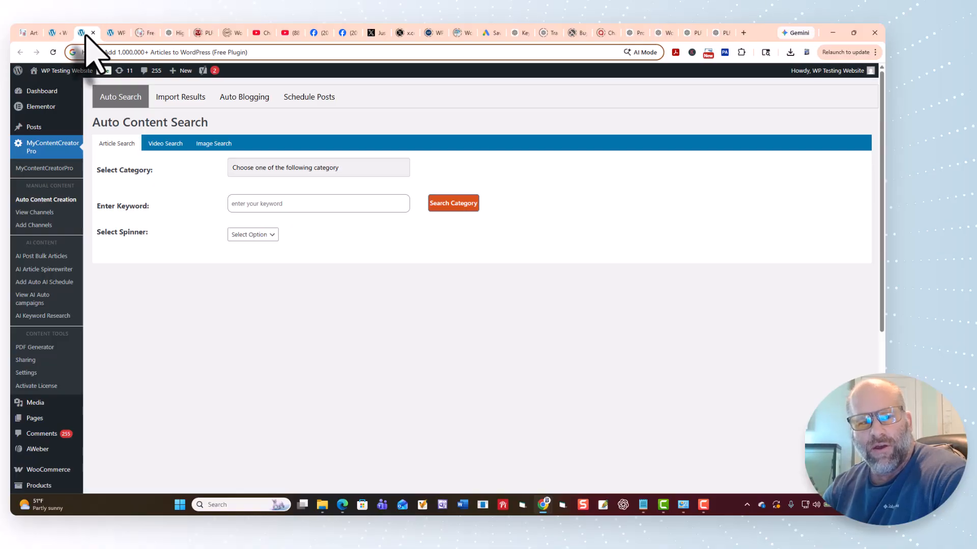
click(57, 34)
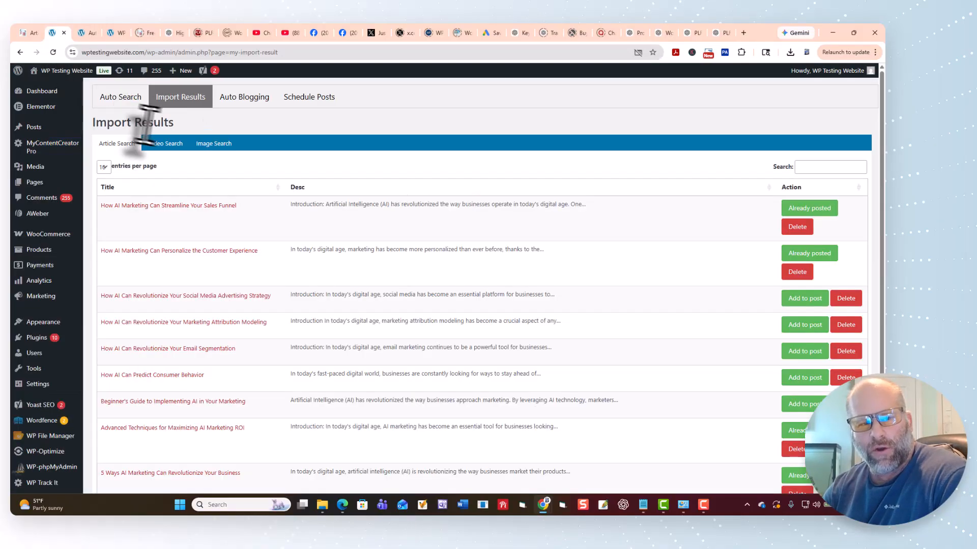
click(164, 145)
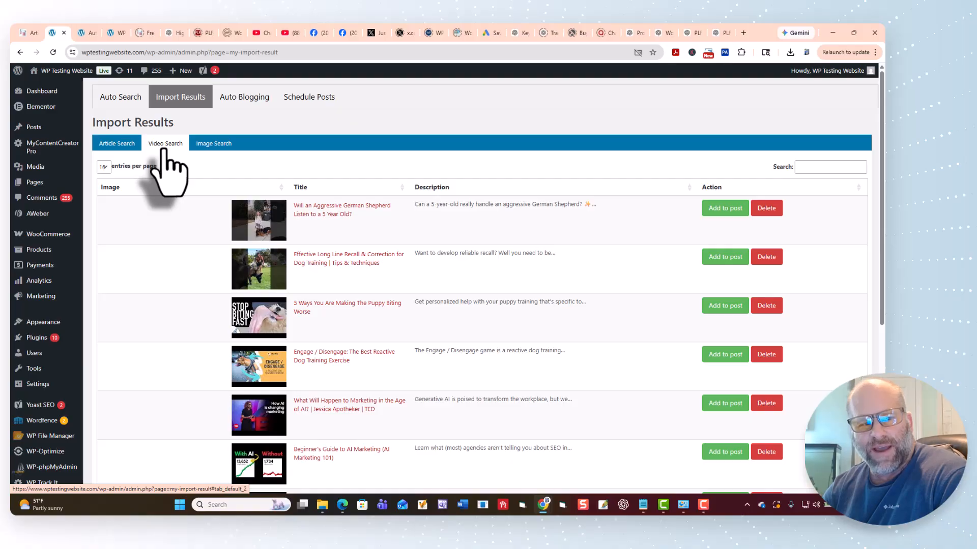
Open Auto Content Creation and run a video search for "ai marketing".
mouse_move(37, 150)
click(109, 176)
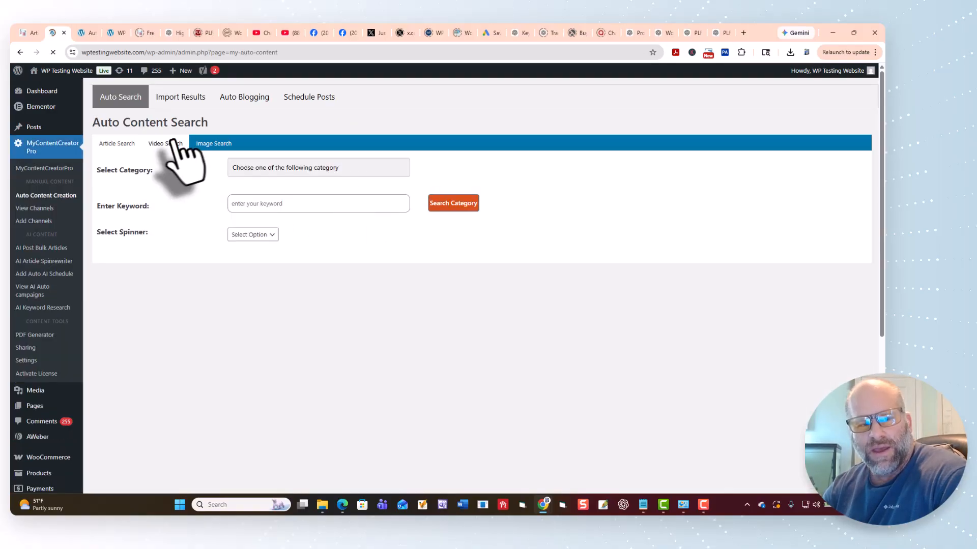
click(167, 145)
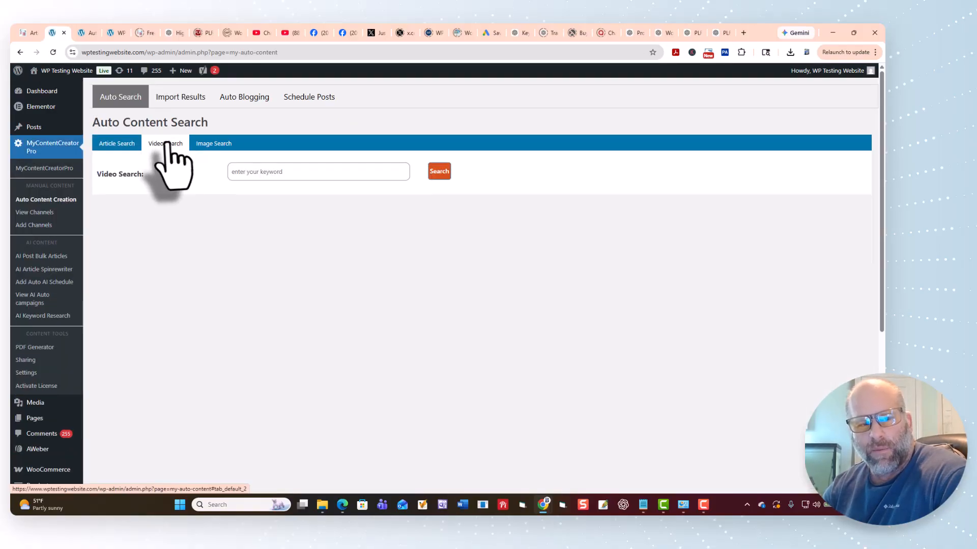
click(269, 173)
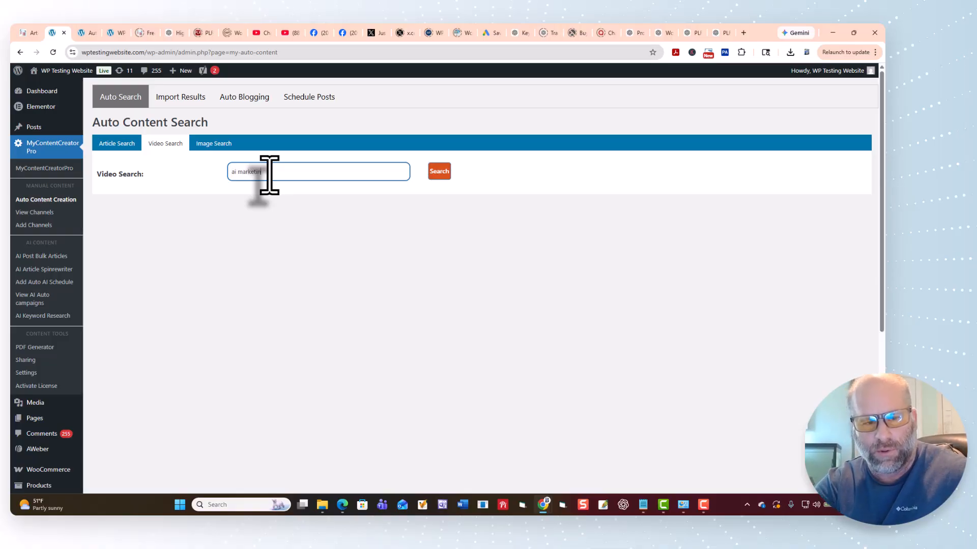
click(440, 172)
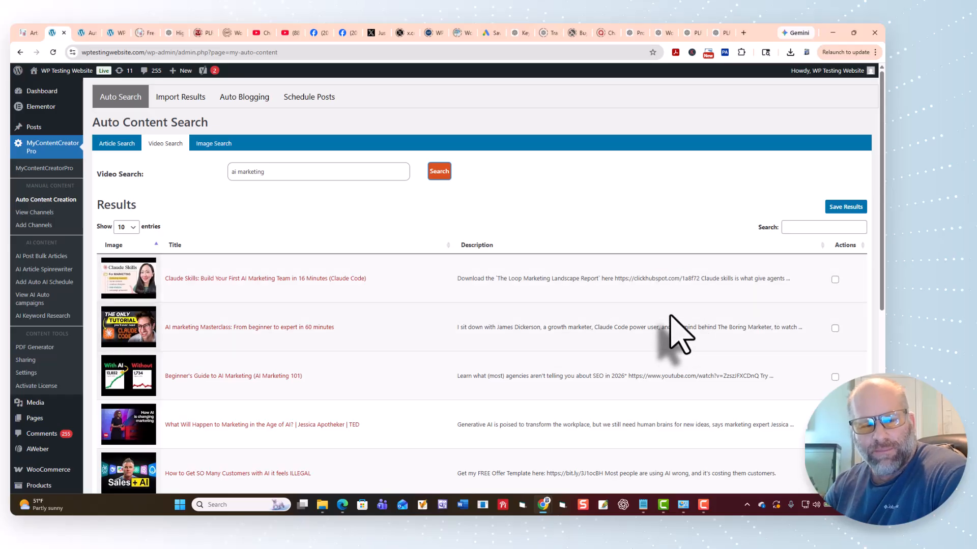
Select the first two videos, "Claude Skills: Build Your First AI Marketing Team" and "AI marketing Masterclass", and save the results.
scroll(681, 334, down, 3)
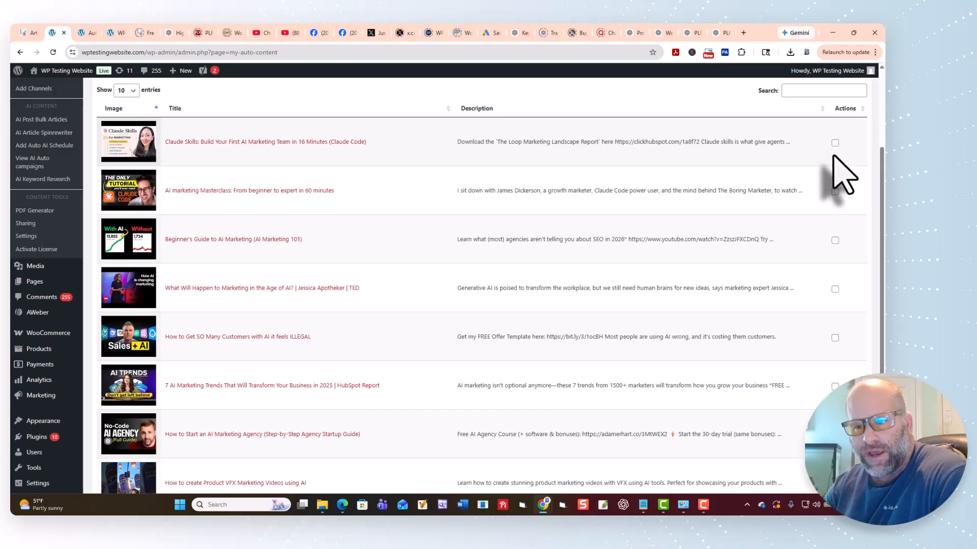
click(835, 143)
click(835, 192)
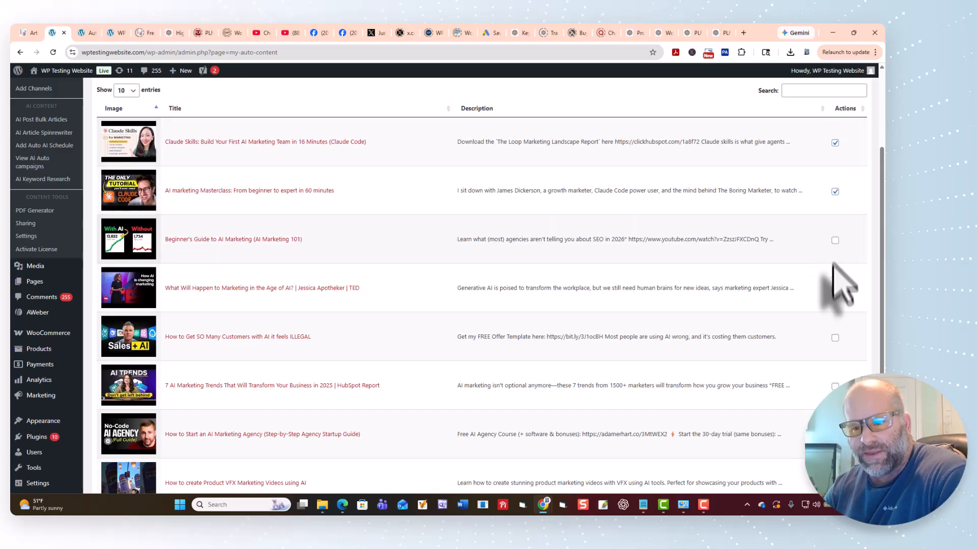
scroll(836, 310, up, 3)
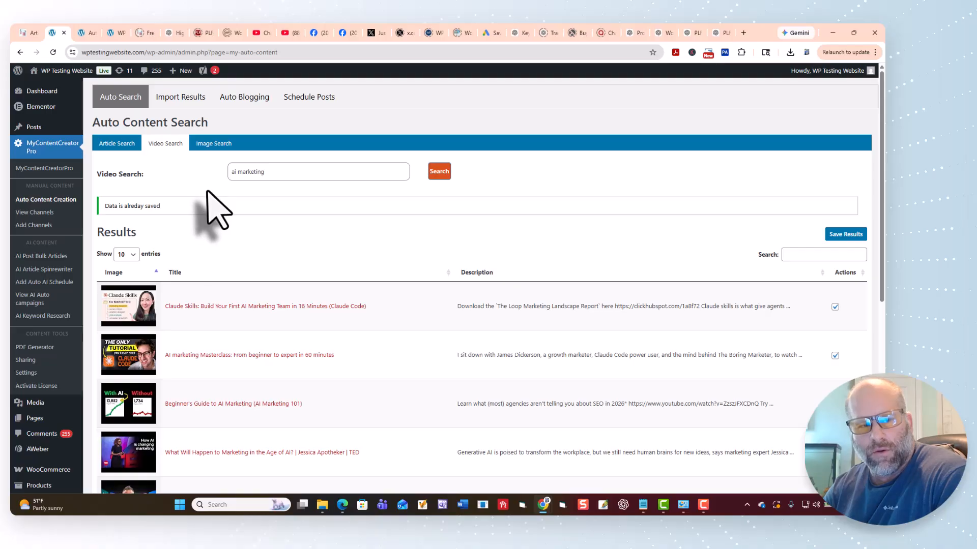
Run an image search for "ai marketing" and browse the whole set of returned images.
click(214, 145)
click(258, 173)
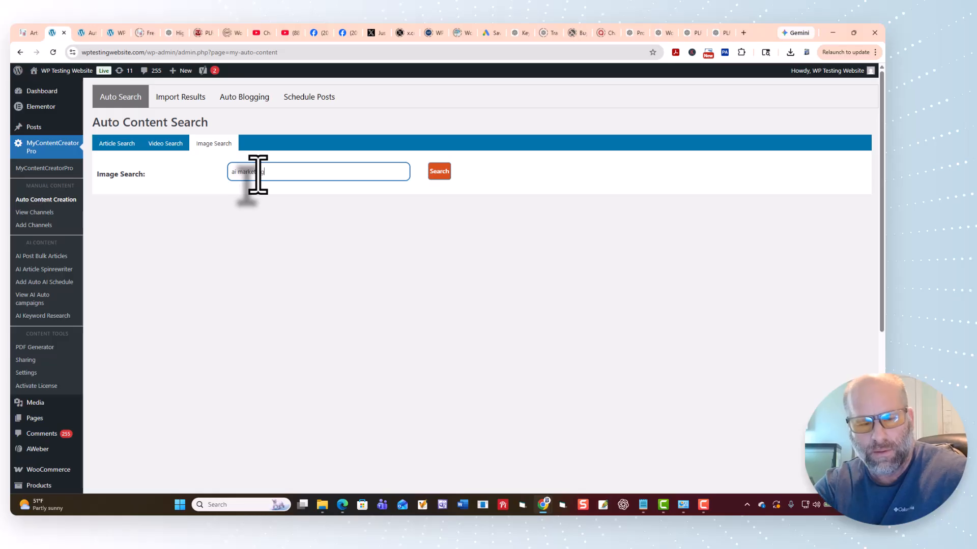
click(439, 171)
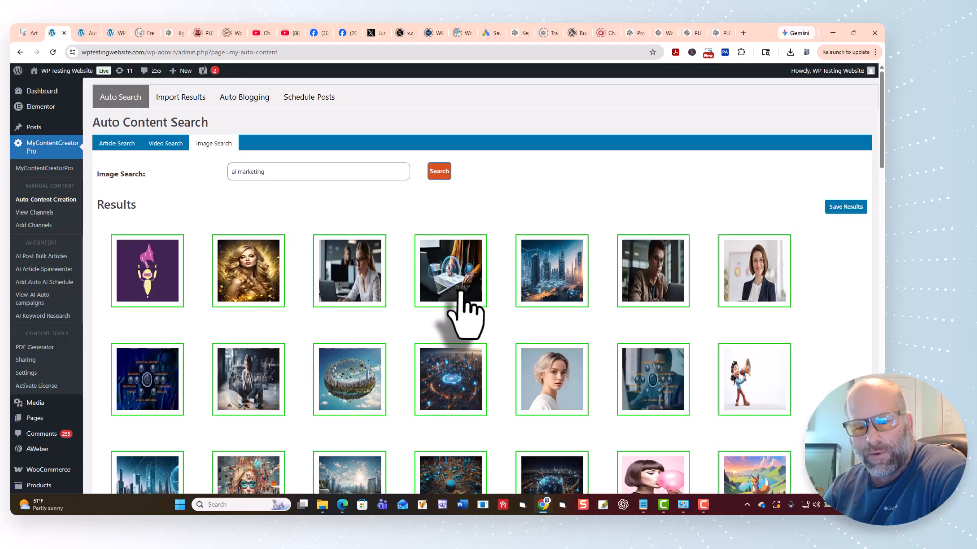
scroll(461, 294, down, 20)
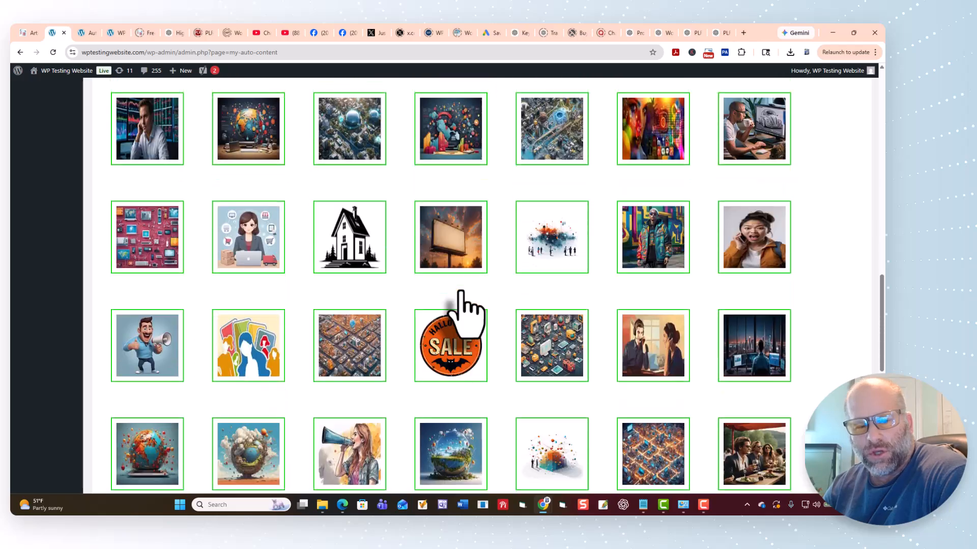
scroll(461, 300, down, 8)
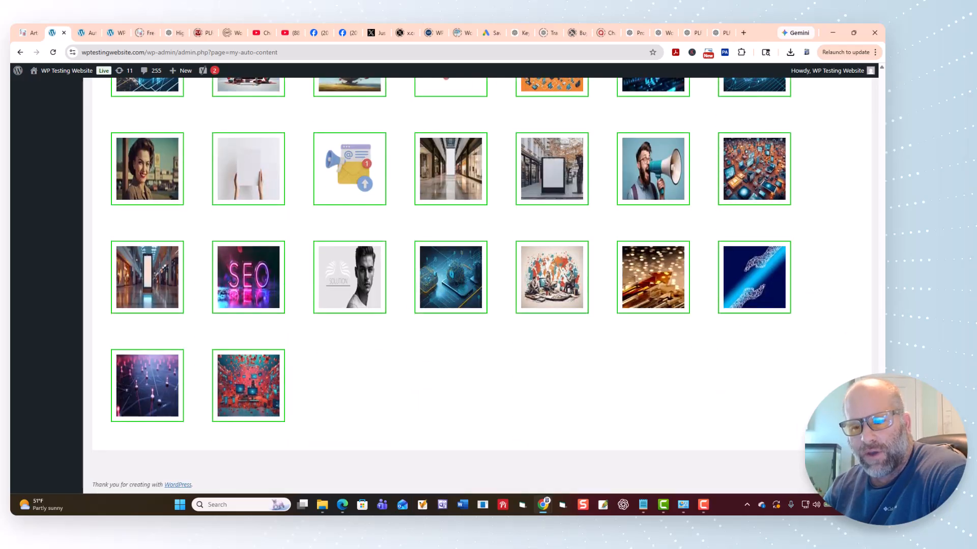
drag(881, 442, 881, 47)
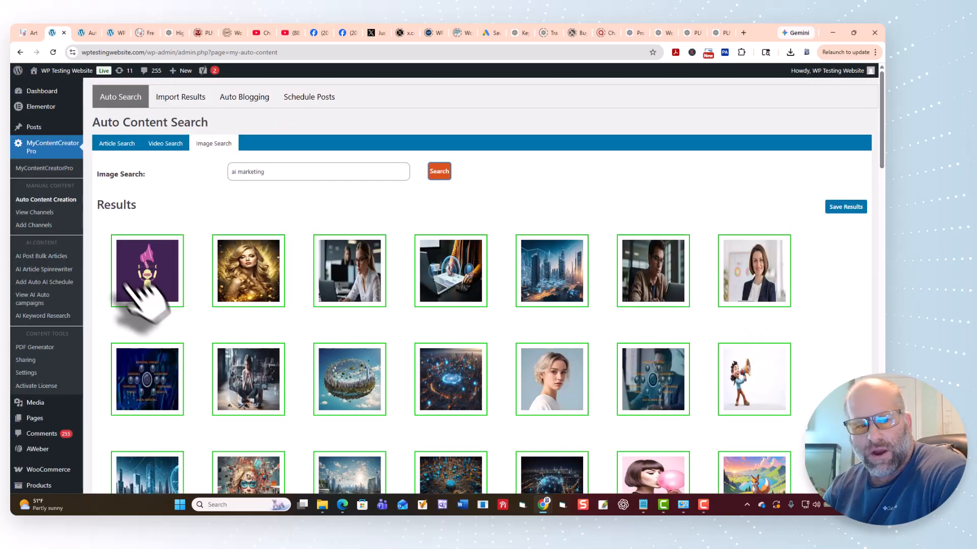
Select all seven images in the first row of the results and save them.
click(153, 269)
click(237, 275)
click(349, 277)
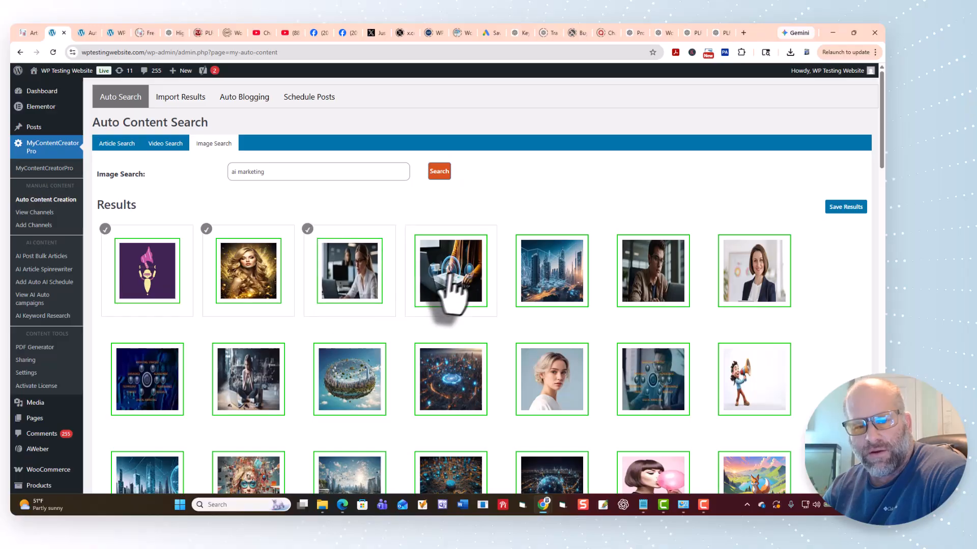
click(450, 277)
click(554, 280)
click(653, 280)
click(753, 280)
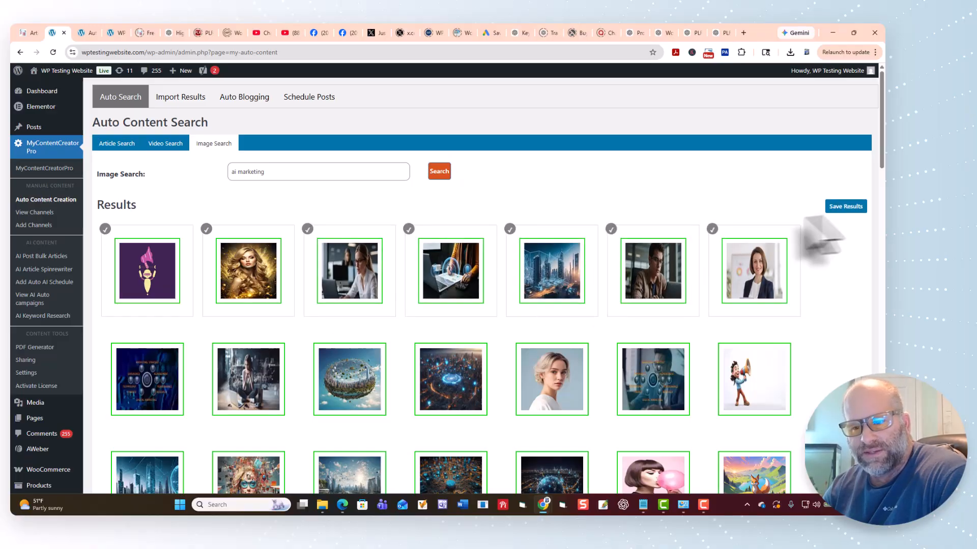
click(845, 206)
Open the WordPress Media Library and check it for the newly saved images.
scroll(30, 275, down, 1)
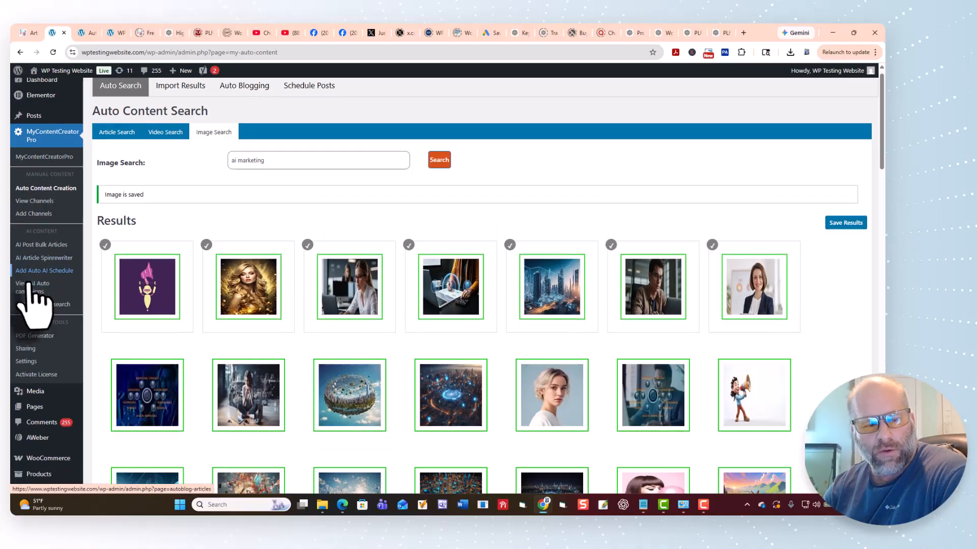
scroll(31, 301, down, 2)
click(35, 311)
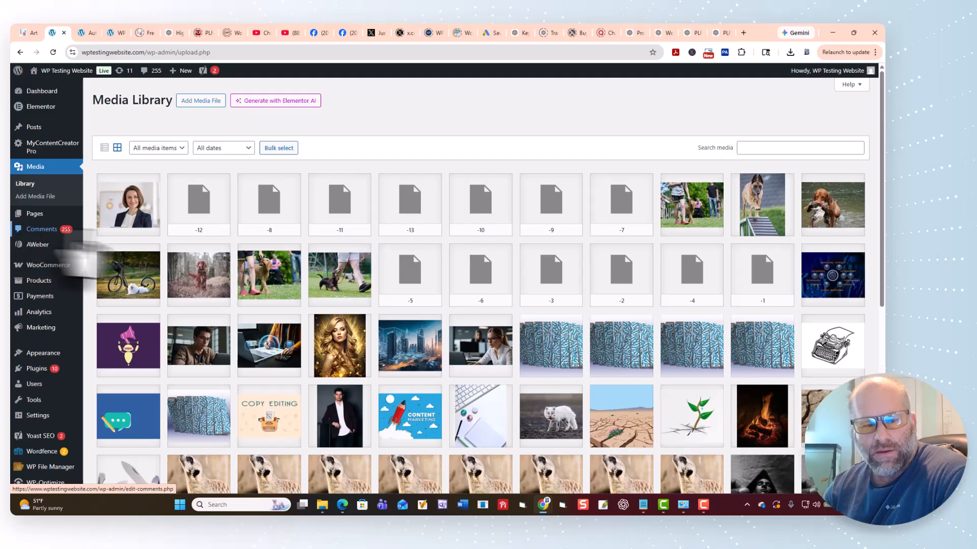
scroll(179, 305, down, 3)
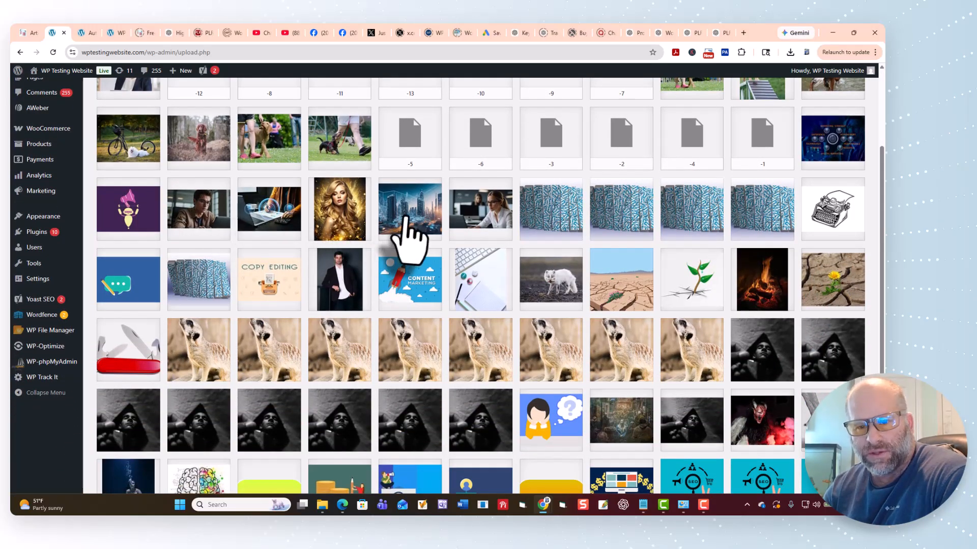
scroll(412, 231, up, 3)
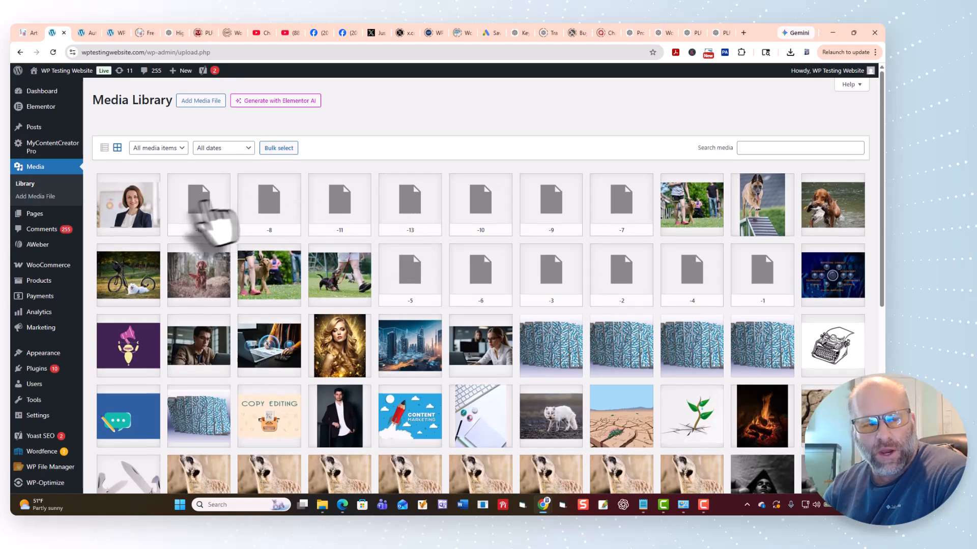
mouse_move(50, 152)
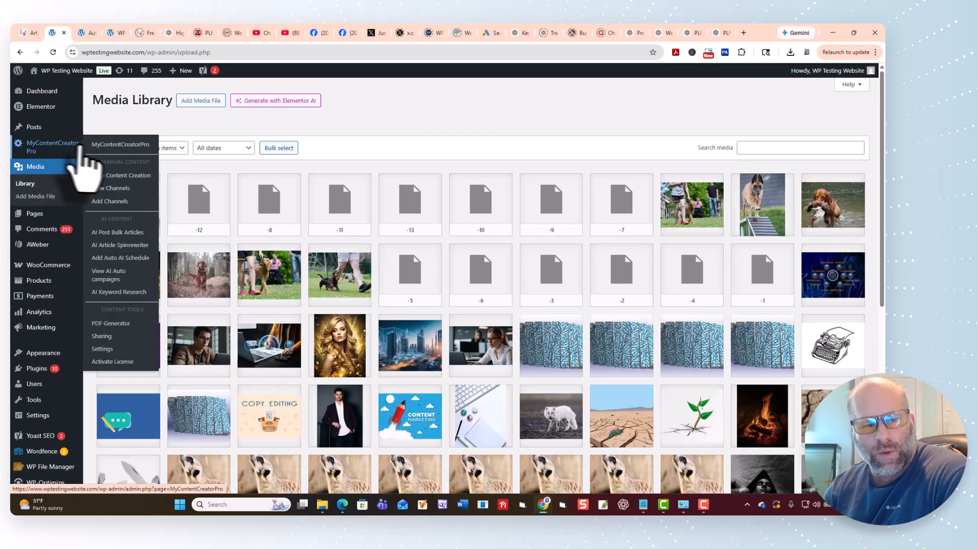
Run a new image search for "ai marketing" in Auto Content Creation.
click(114, 175)
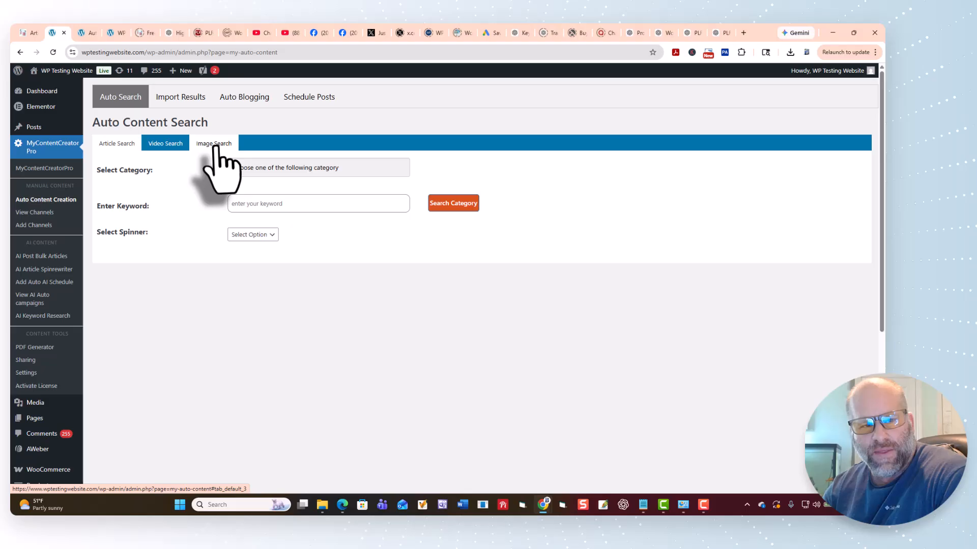
click(214, 144)
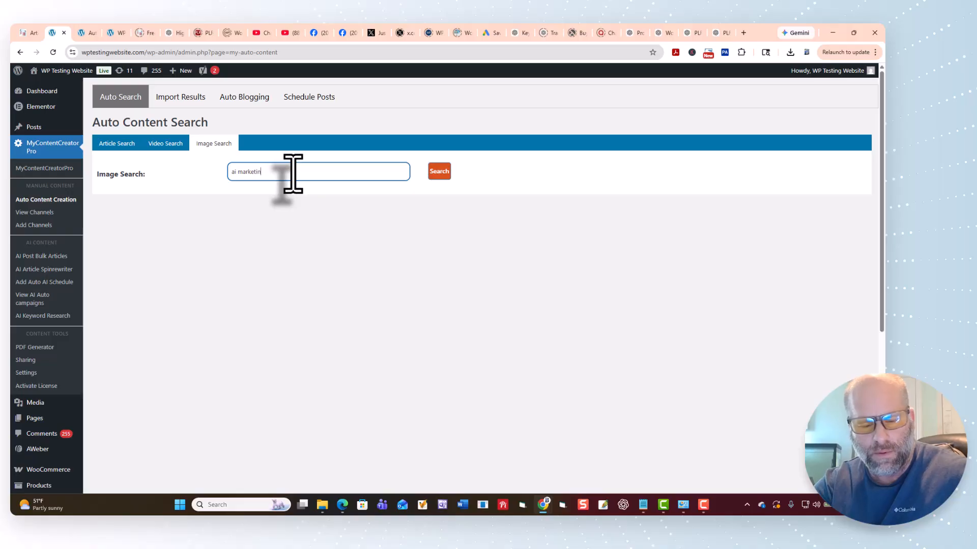
click(437, 172)
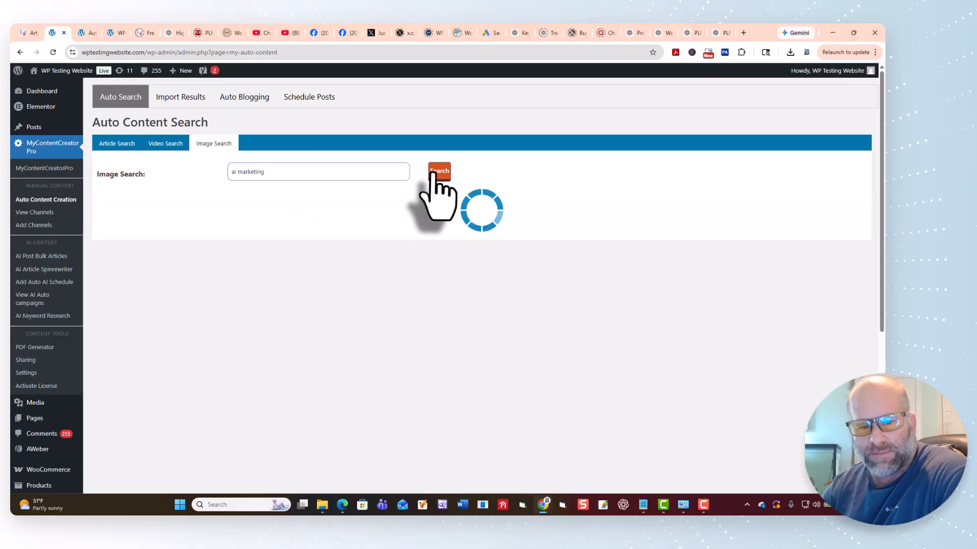
Select all seven images in the fifth row of the results, starting with the laptop charts image, and save them.
scroll(436, 371, down, 8)
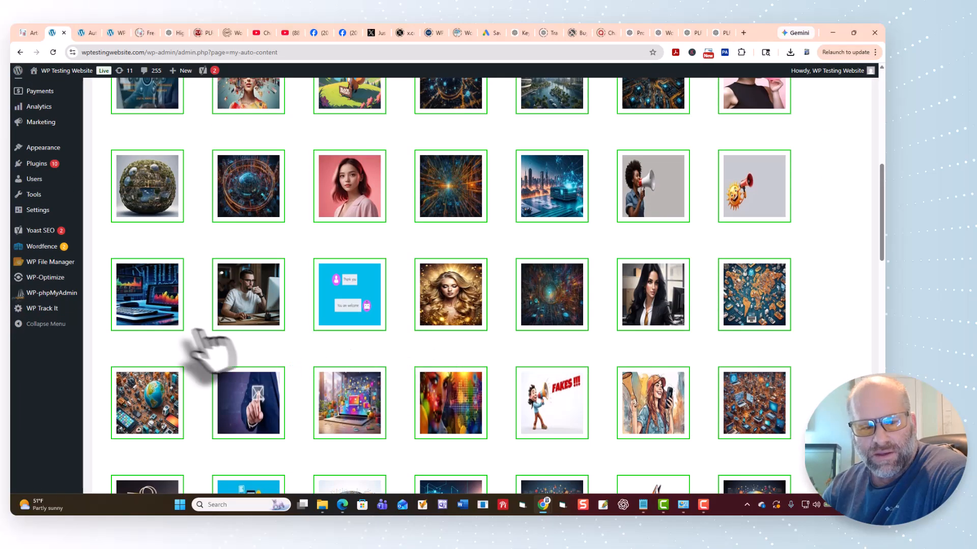
click(254, 321)
click(351, 320)
click(445, 320)
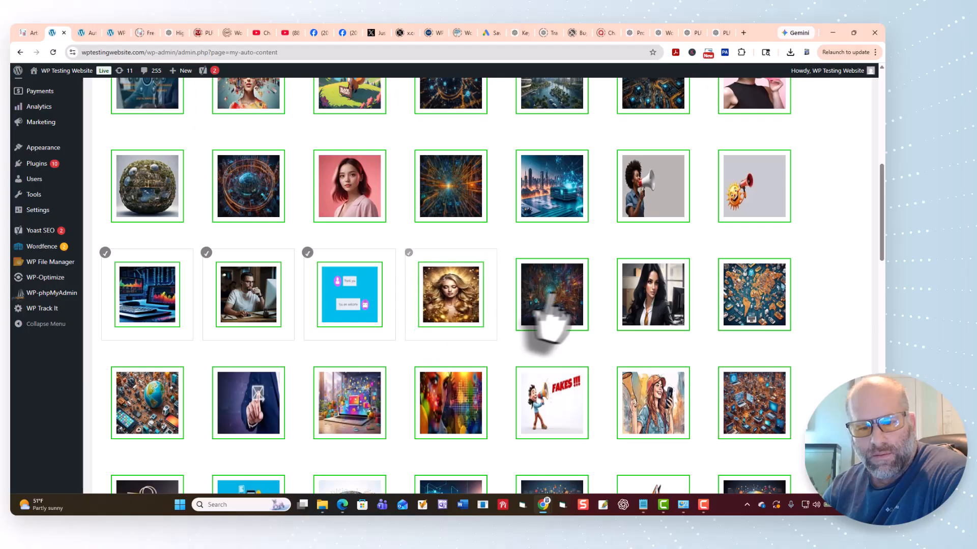
click(547, 320)
click(641, 305)
click(749, 309)
scroll(818, 313, up, 7)
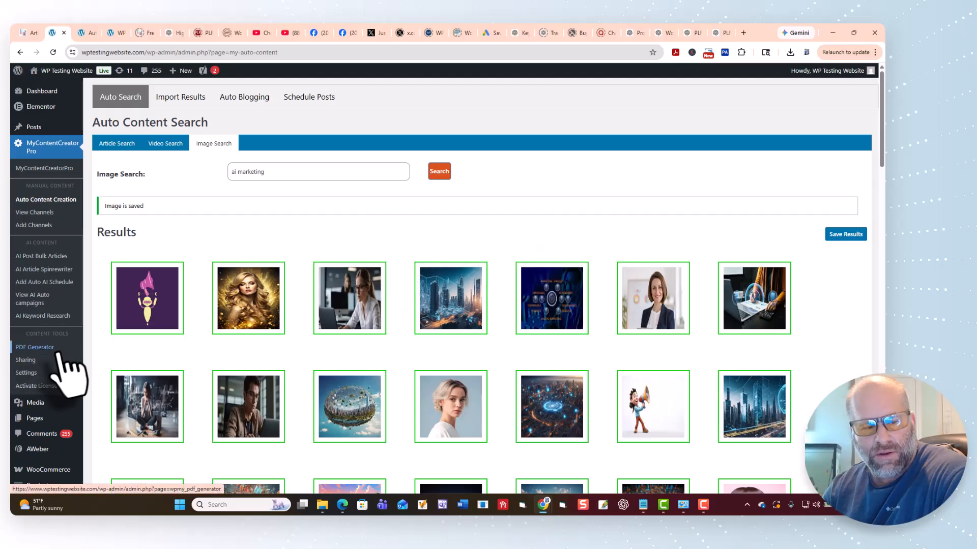
Check the Media Library for the images saved from the fifth results row.
scroll(55, 360, down, 3)
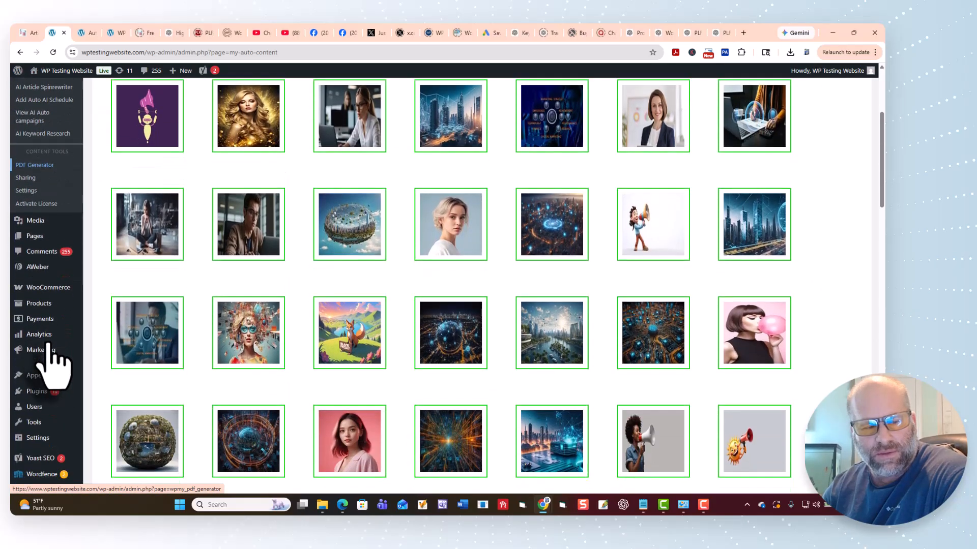
click(34, 222)
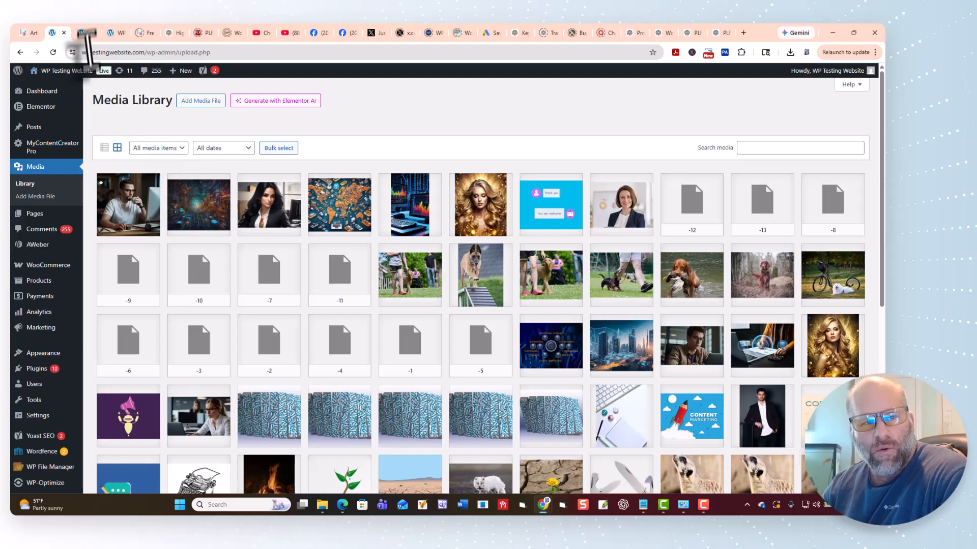
Open MyContentCreatorPro's Auto Blogging page, set the campaign title to "ai marketing" and copy that text.
mouse_move(40, 148)
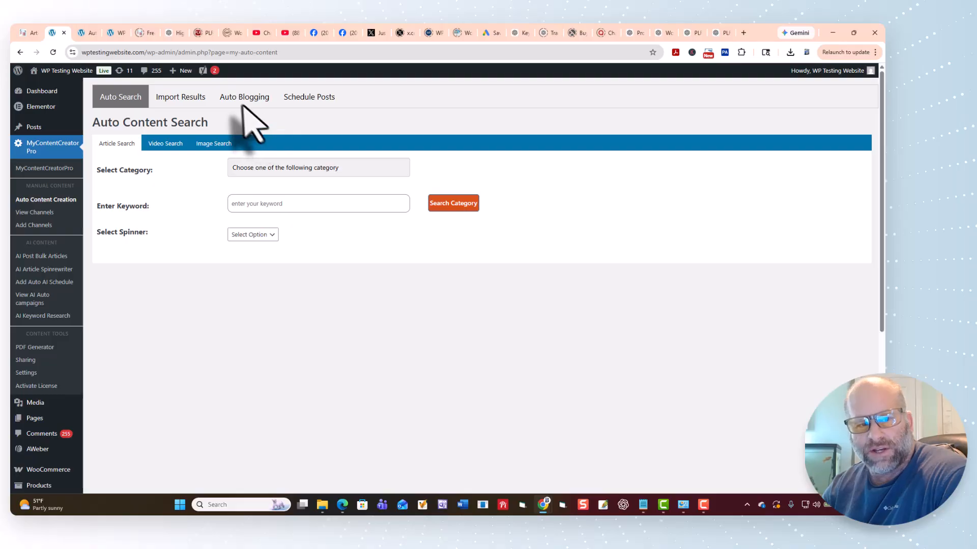
click(235, 100)
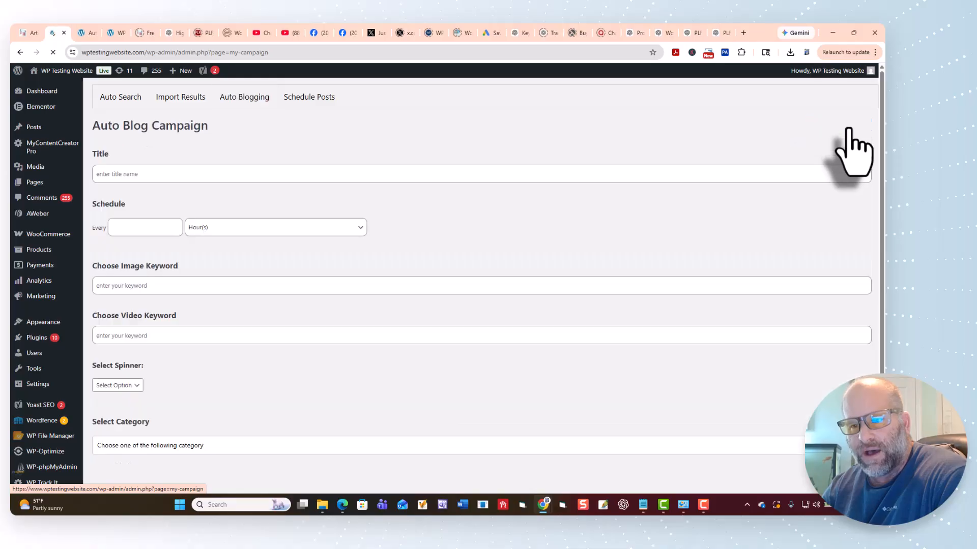
right_click(124, 177)
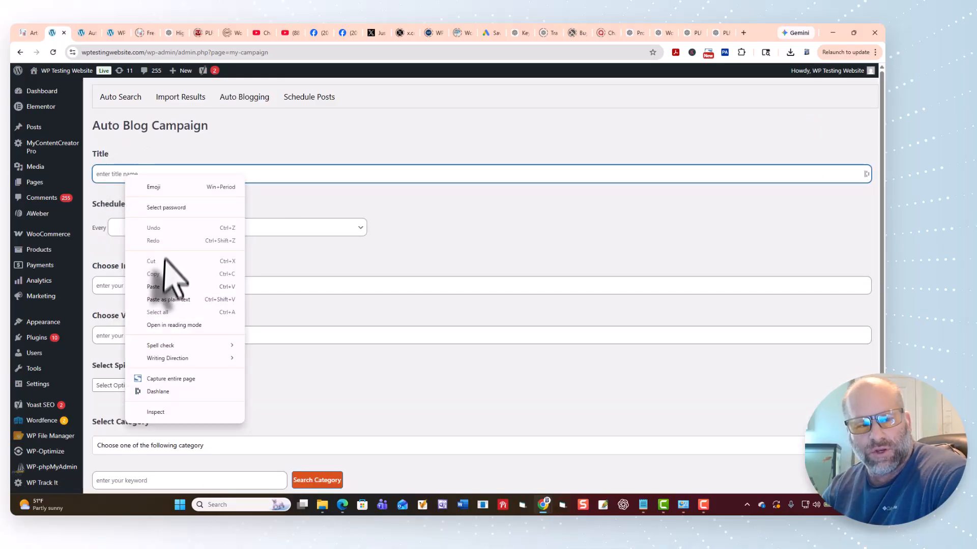
click(153, 287)
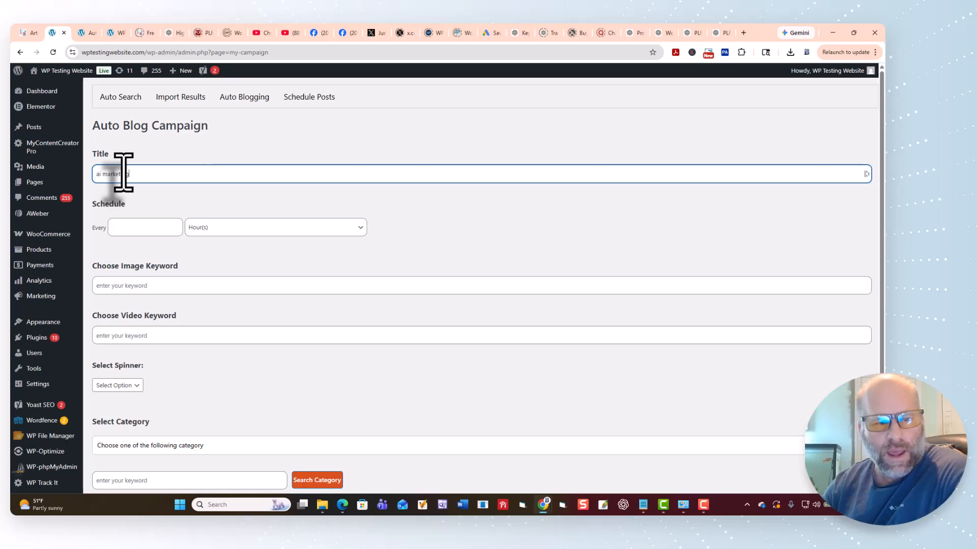
right_click(124, 173)
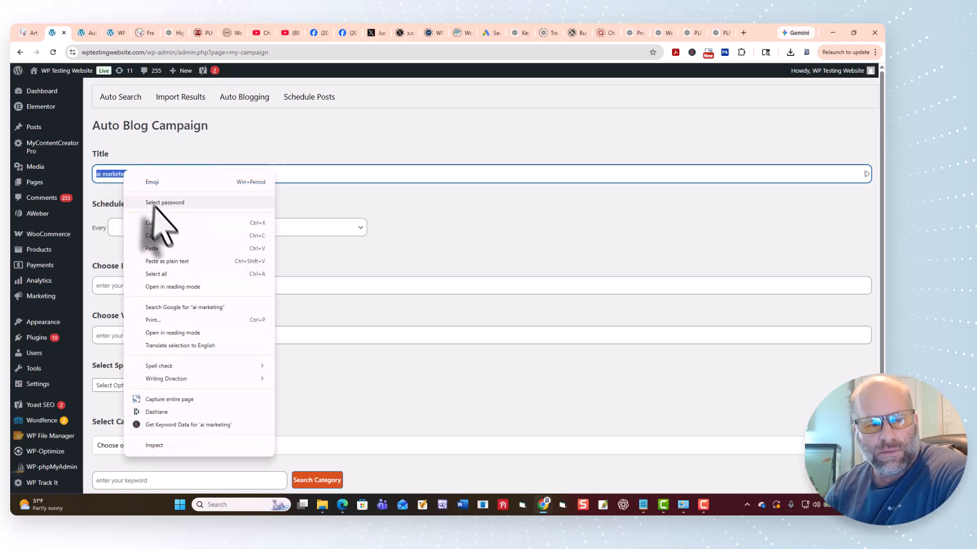
click(164, 231)
Schedule the campaign to post every 1 day.
click(136, 226)
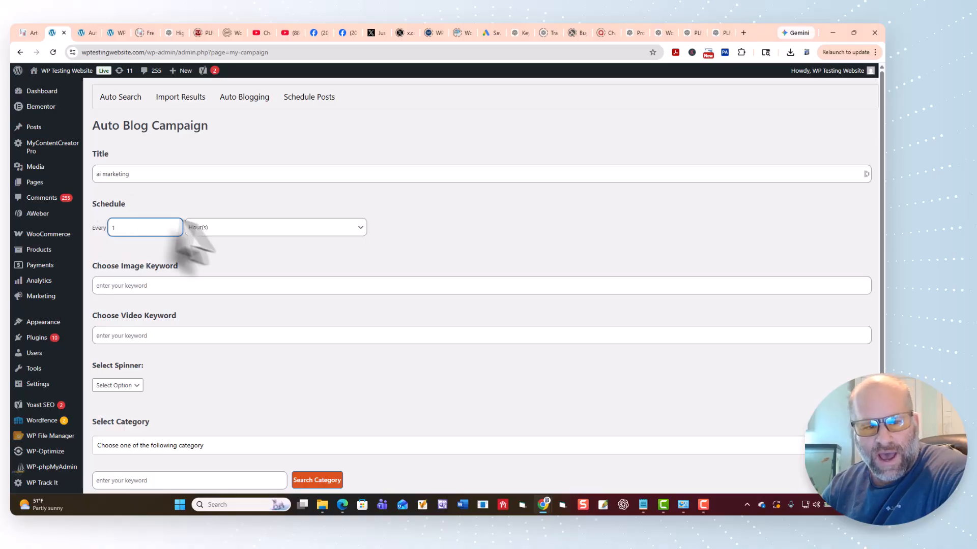
click(228, 228)
click(224, 254)
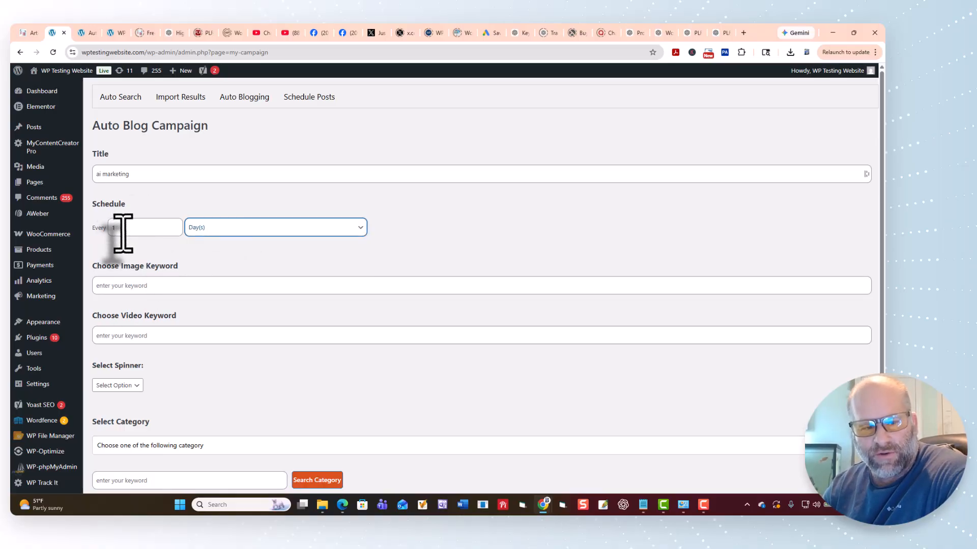
click(224, 230)
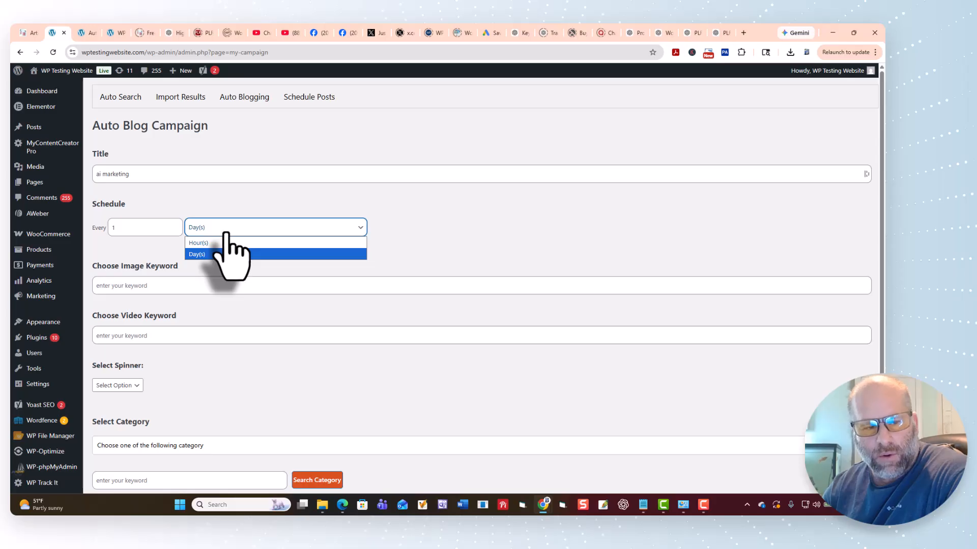
Set both the image keyword and the video keyword of the campaign to "ai marketing".
click(105, 283)
click(106, 283)
right_click(107, 285)
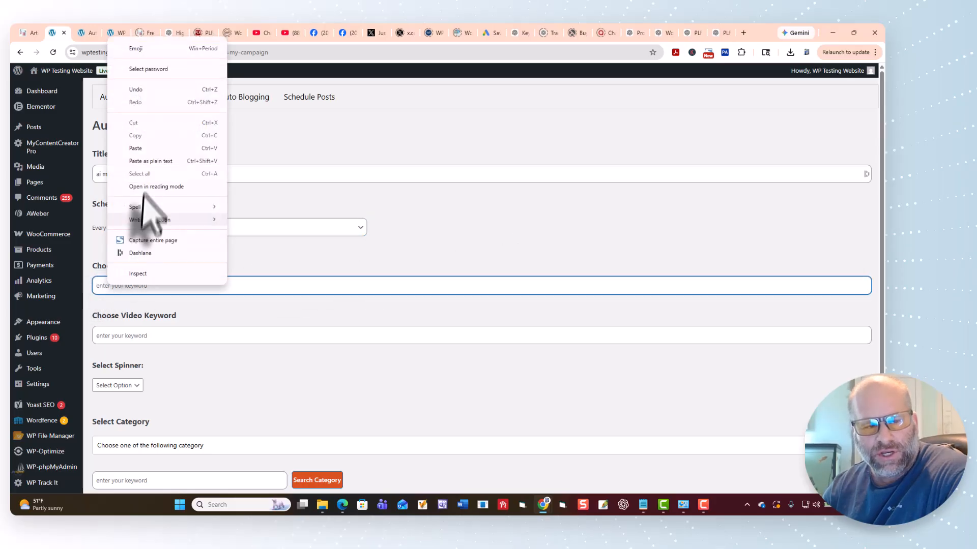
click(138, 148)
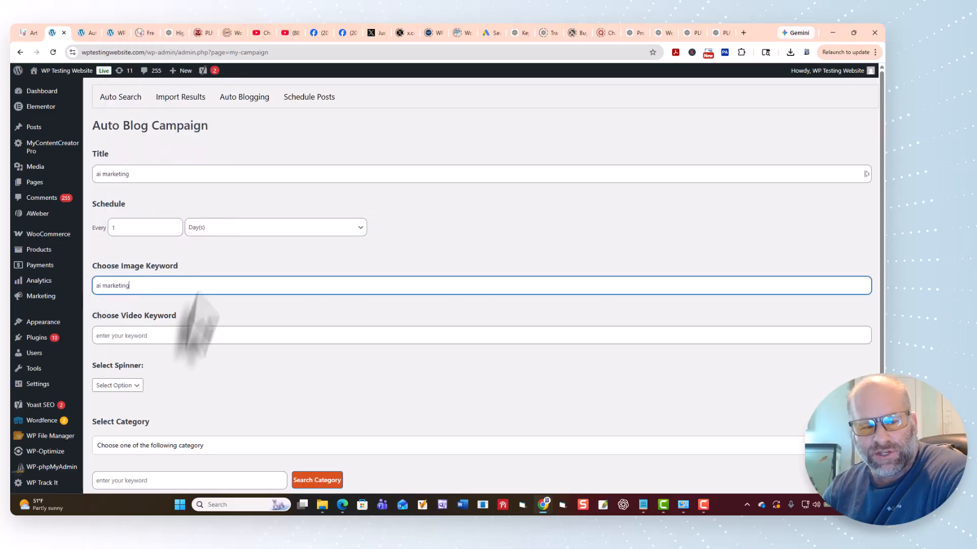
right_click(120, 334)
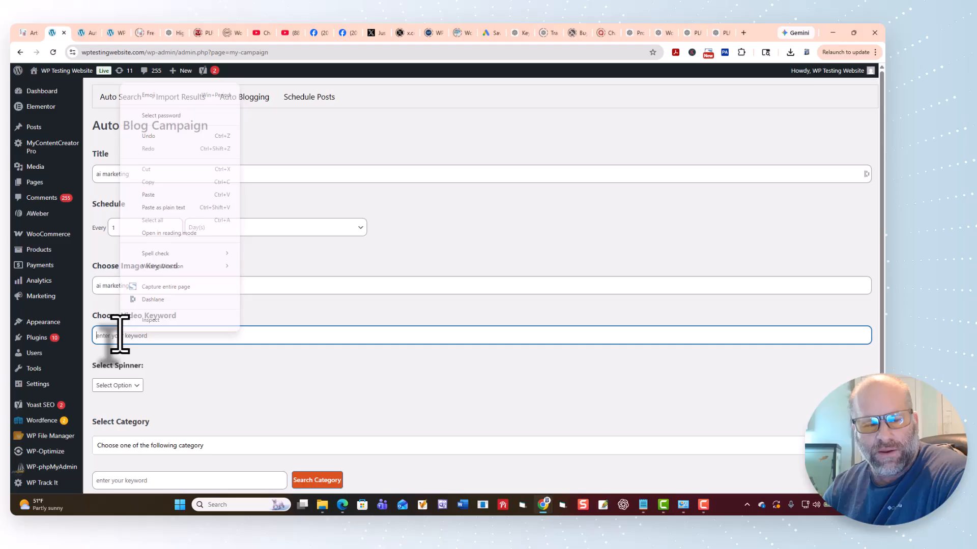
click(155, 206)
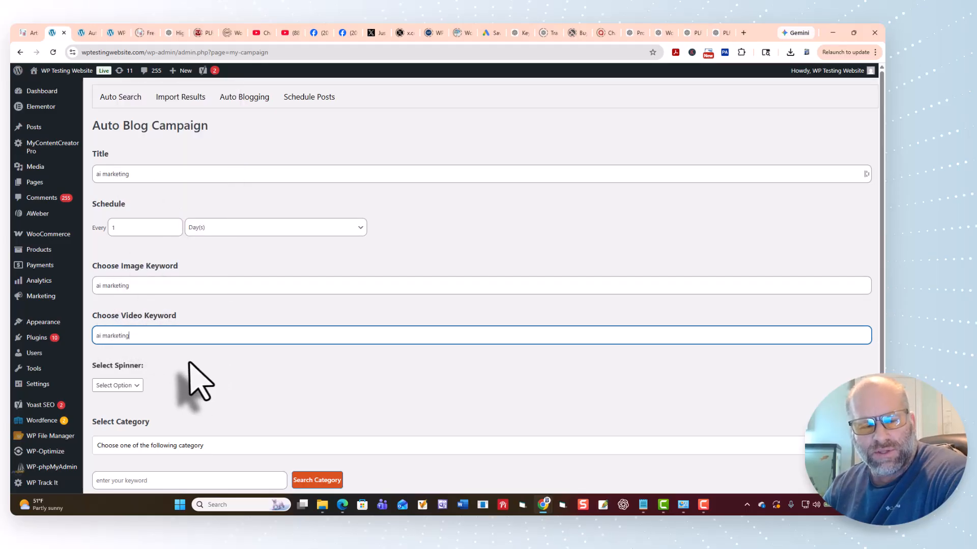
Set the campaign's article category to AI Marketing.
scroll(148, 371, down, 1)
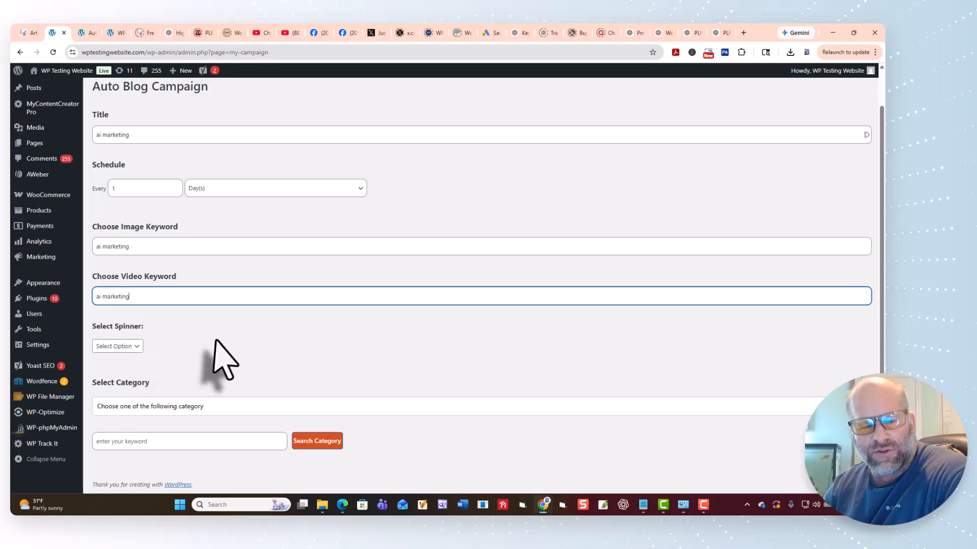
click(175, 406)
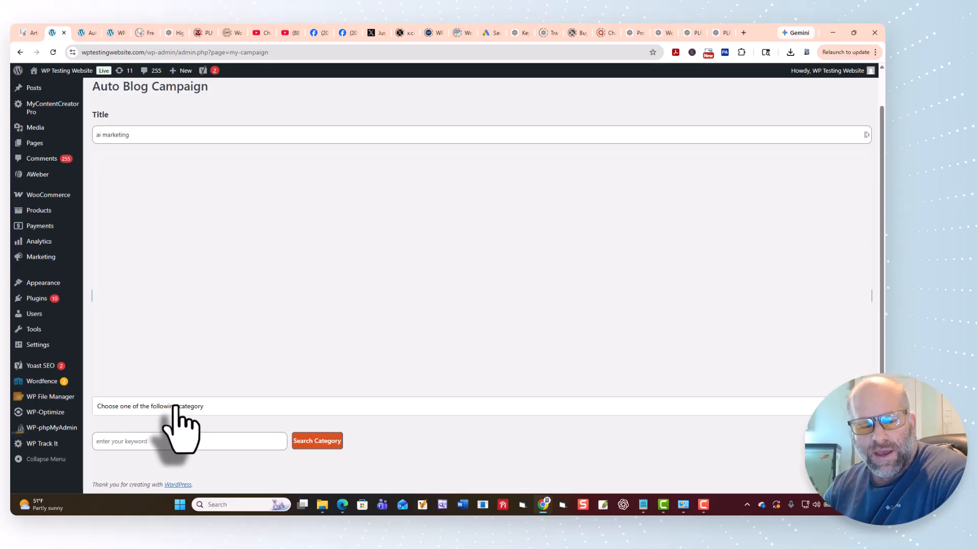
drag(867, 161, 868, 395)
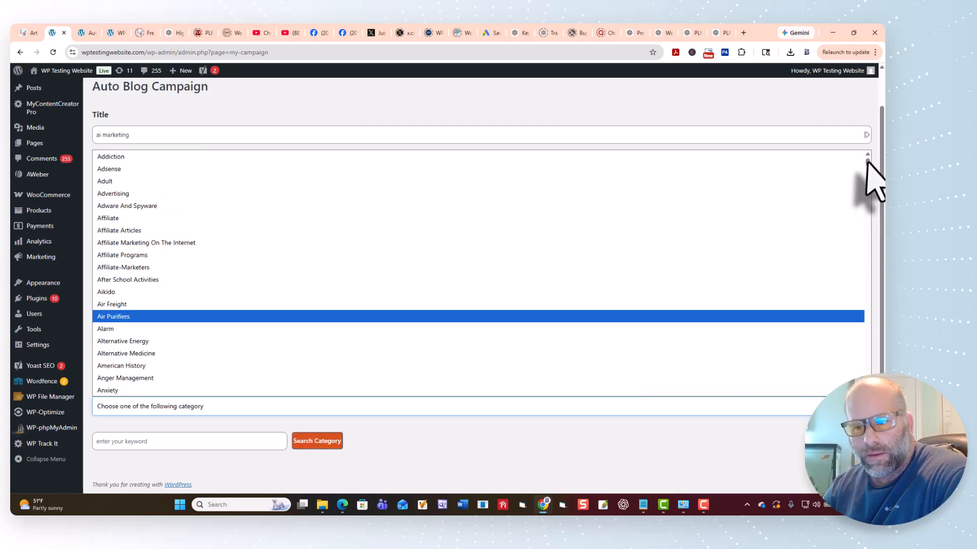
drag(867, 162, 868, 394)
click(208, 391)
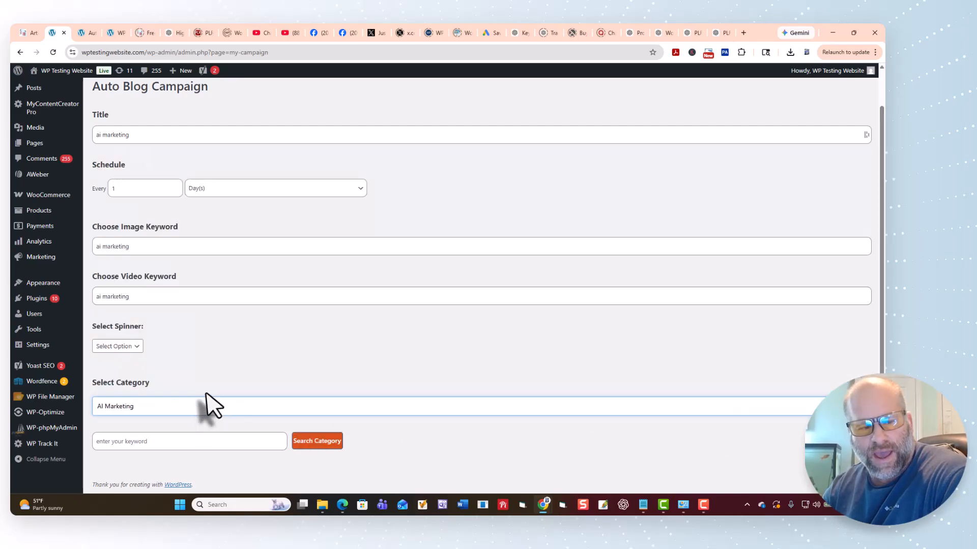
Search the chosen category for articles with the keyword "ai marketing".
right_click(146, 447)
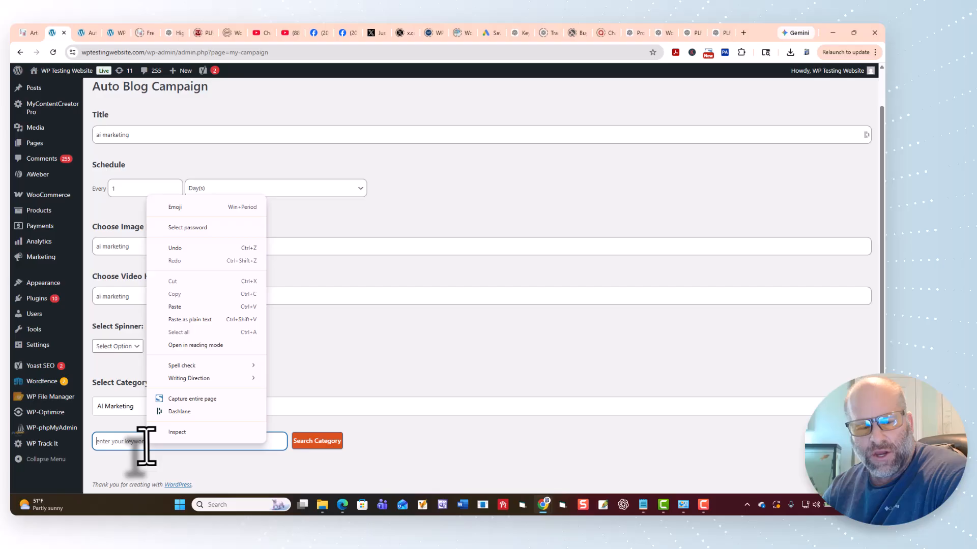
click(205, 325)
click(320, 441)
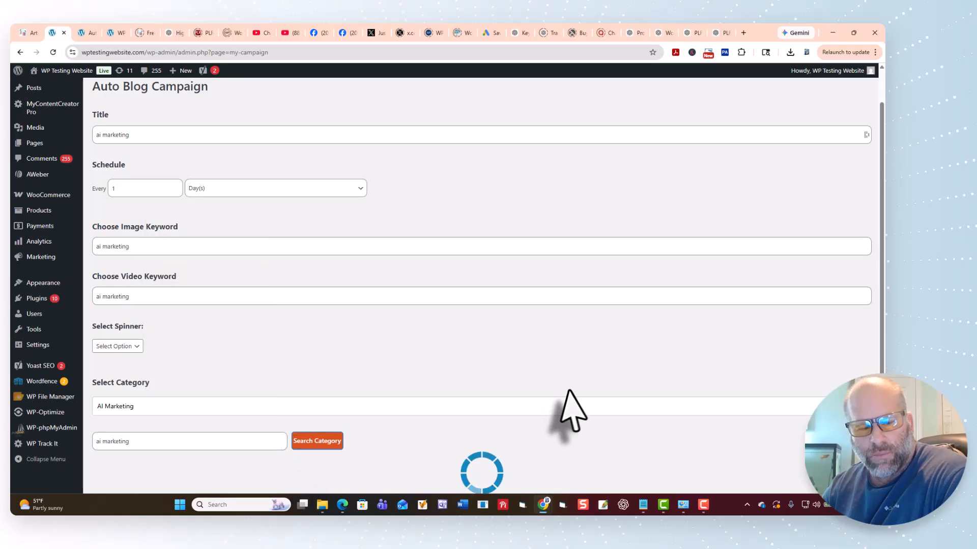
Select the articles from "X Ways AI Marketing Can Improve Your Conversion Rate" through "X Ways AI Marketing Can Enhance Your Customer Experience" and try saving the campaign.
scroll(570, 402, down, 10)
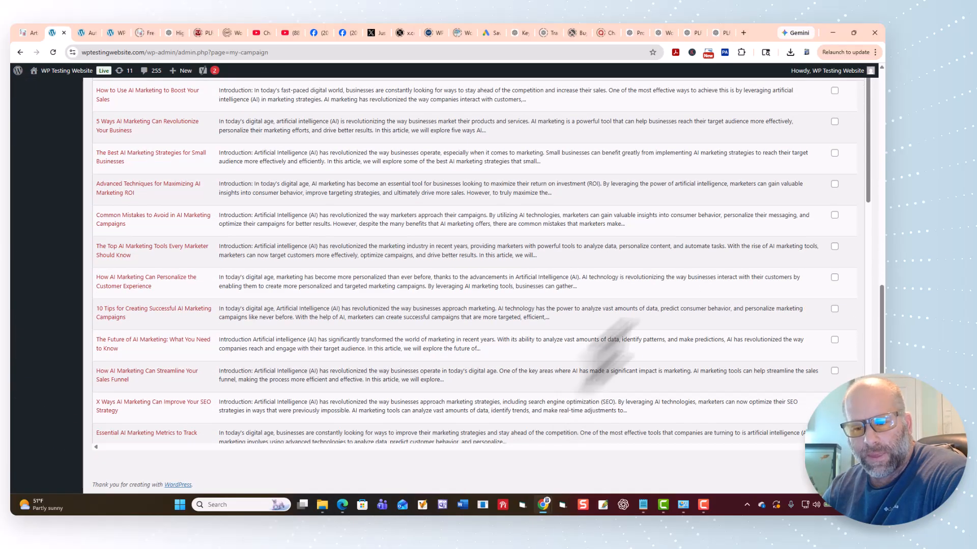
scroll(723, 272, down, 5)
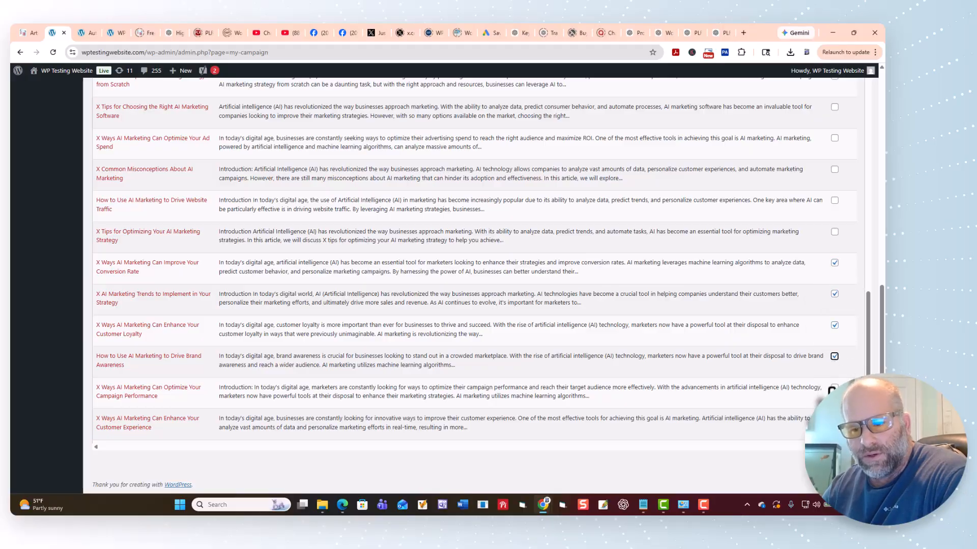
scroll(854, 374, down, 1)
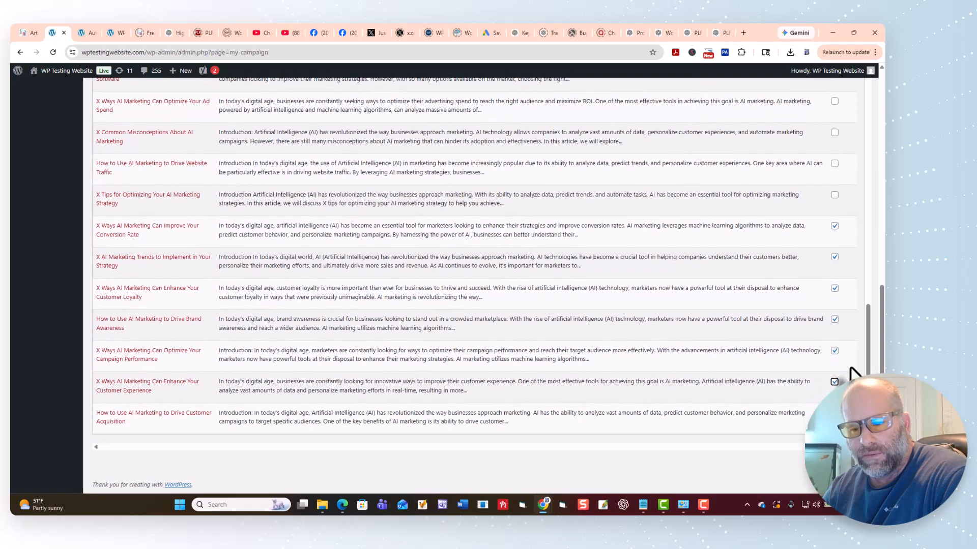
scroll(804, 285, up, 10)
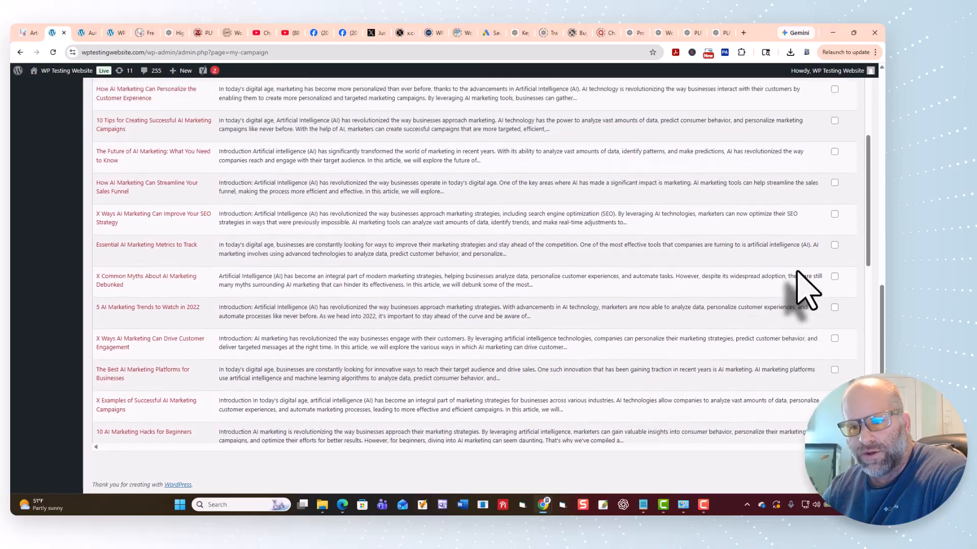
scroll(806, 198, up, 5)
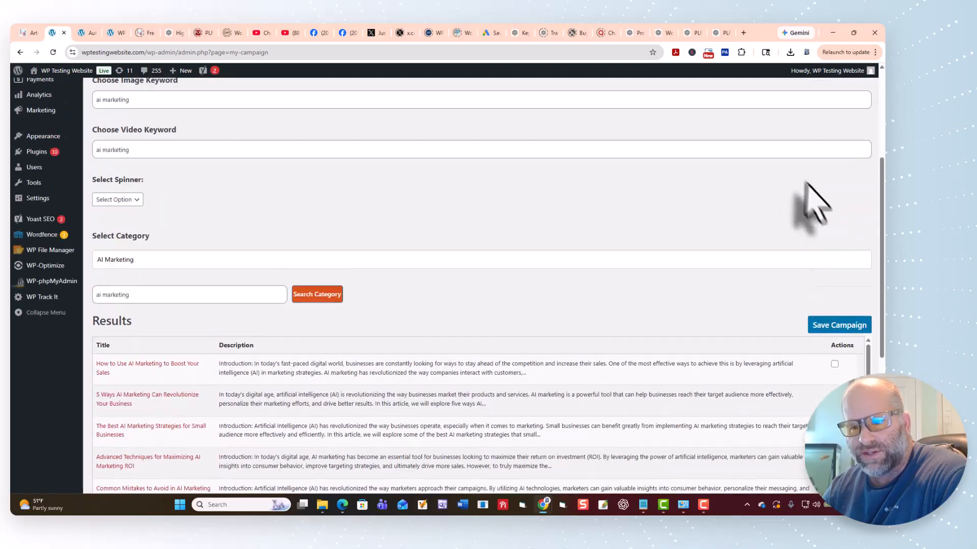
click(829, 326)
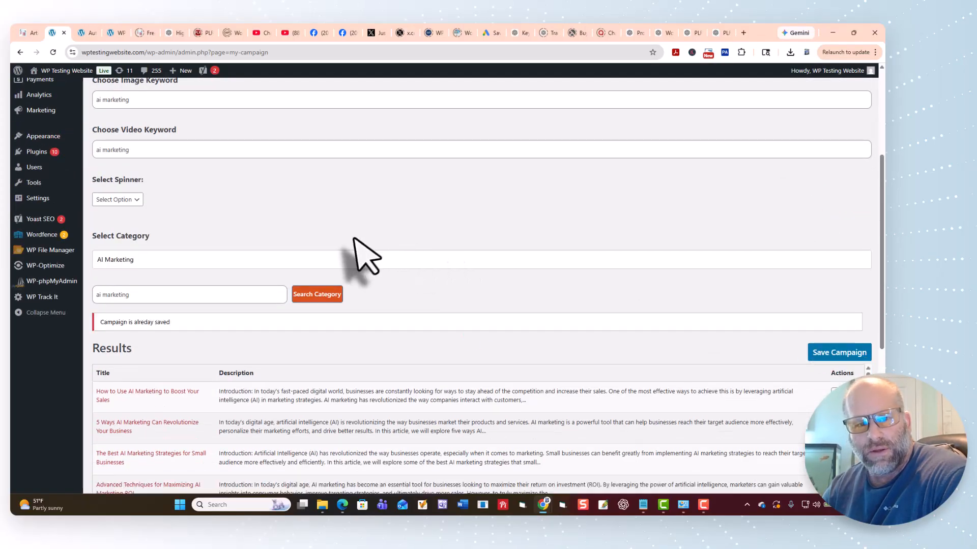
Review the scheduled campaign posts on both pages of the Schedule Posts list.
scroll(353, 239, up, 4)
click(308, 97)
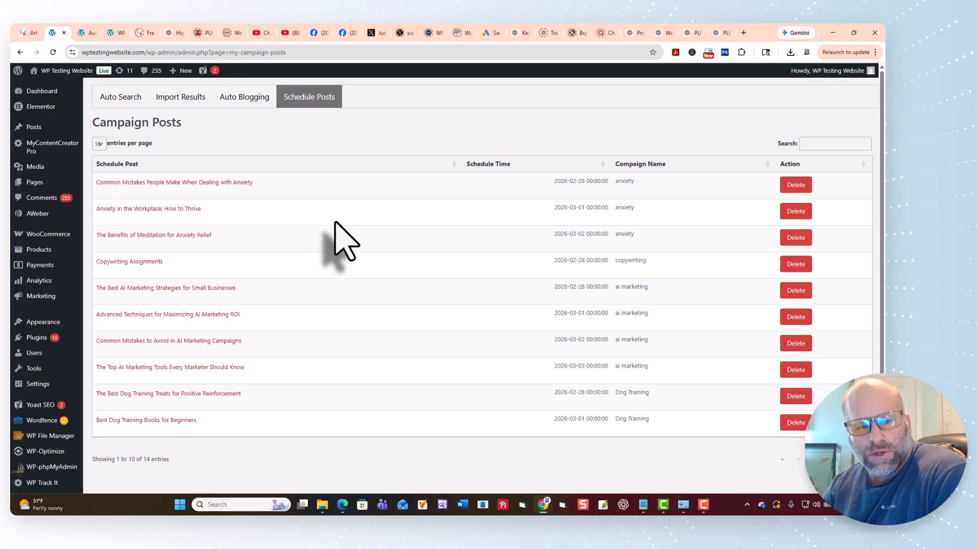
scroll(386, 269, down, 1)
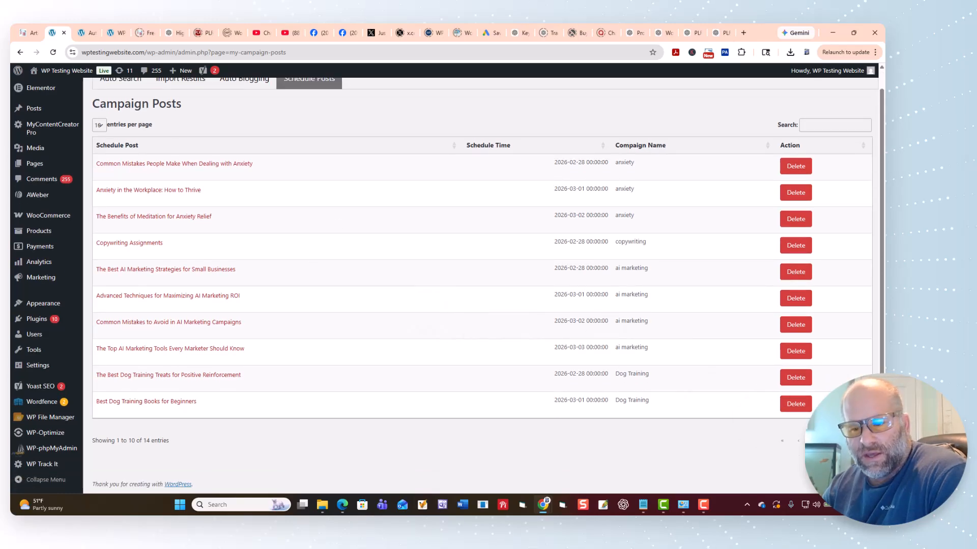
click(830, 441)
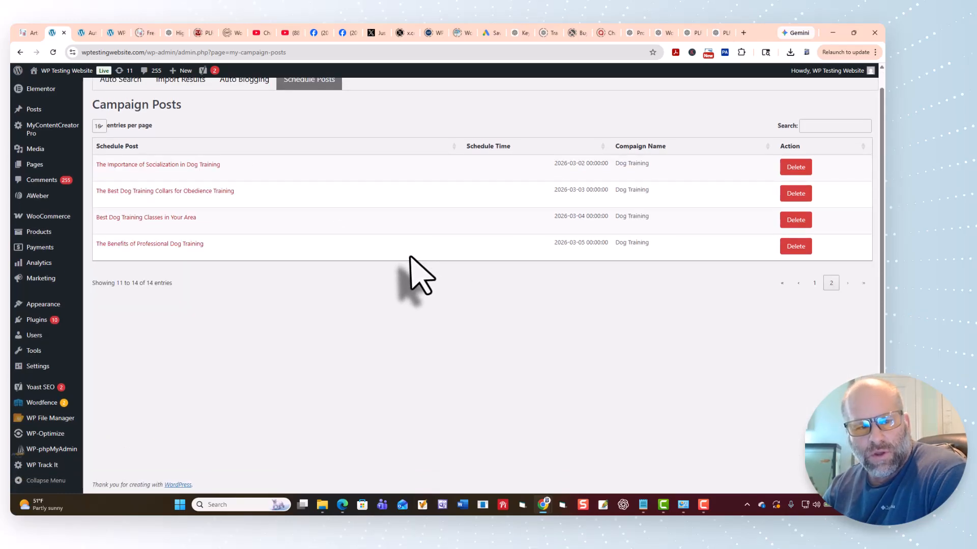
Review the first page of scheduled campaign posts and open MyContentCreatorPro's Auto Content Creation page.
click(814, 282)
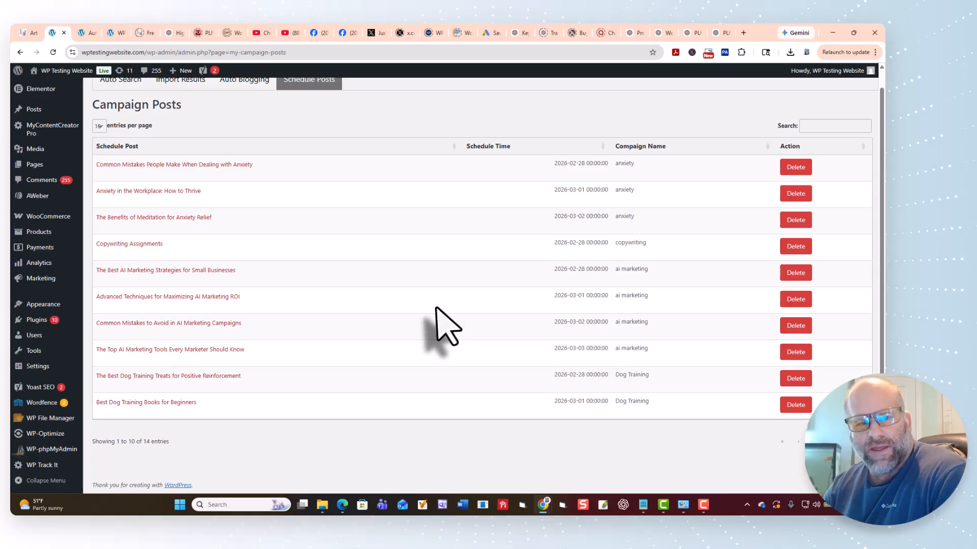
scroll(436, 308, up, 1)
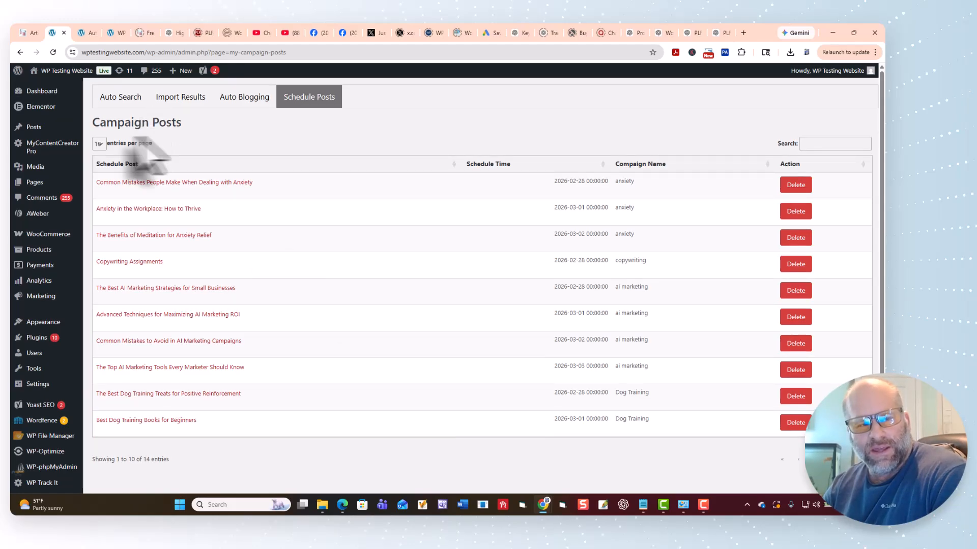
mouse_move(42, 148)
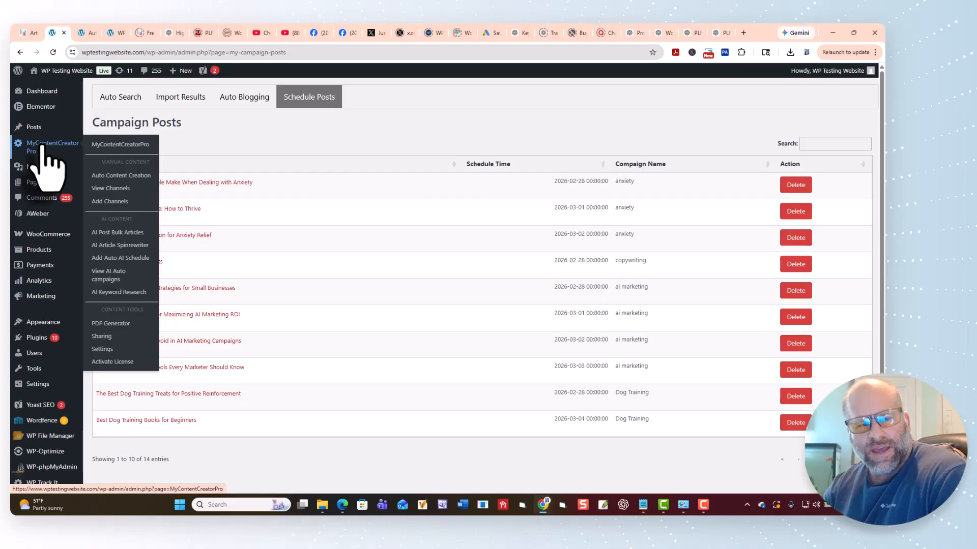
click(109, 176)
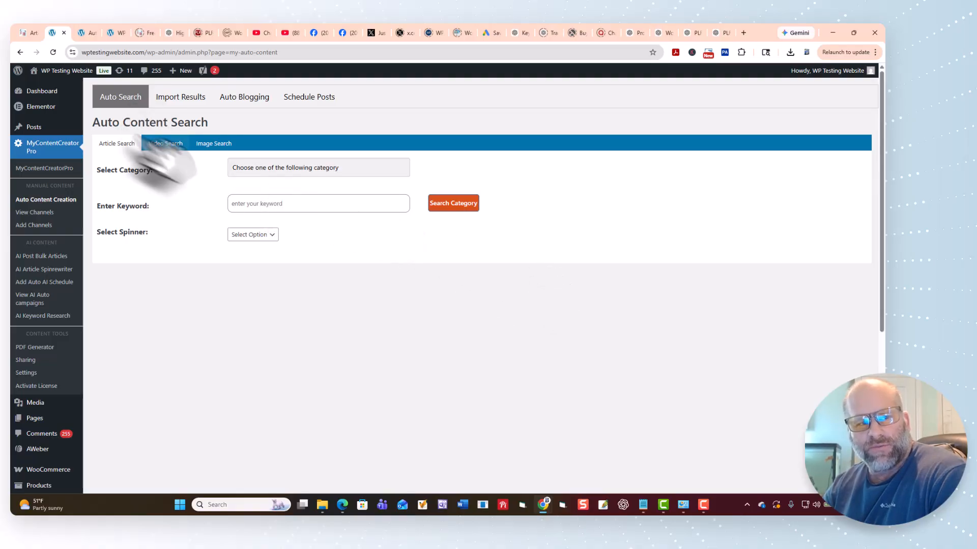
Switch to the Article Generator on the Upload Article site and look at its available categories.
click(29, 35)
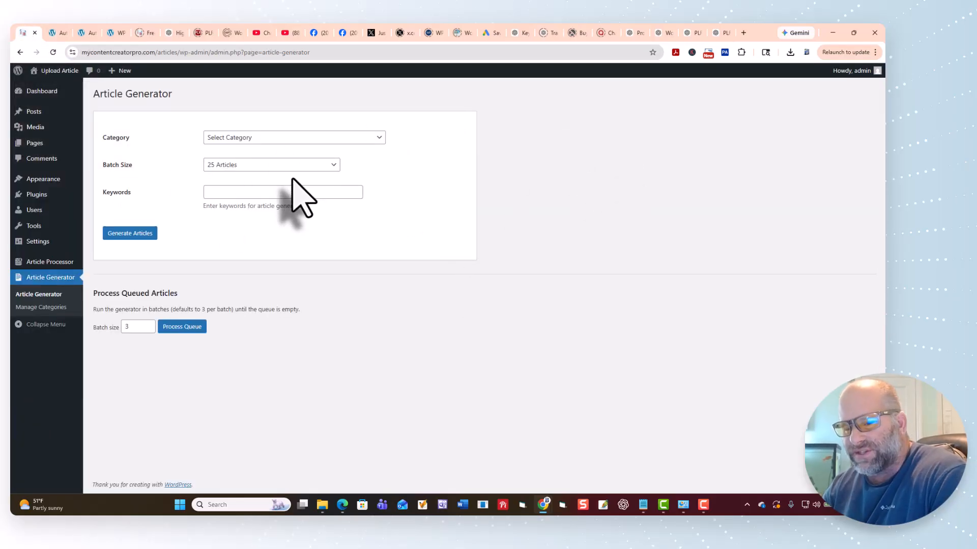
click(379, 139)
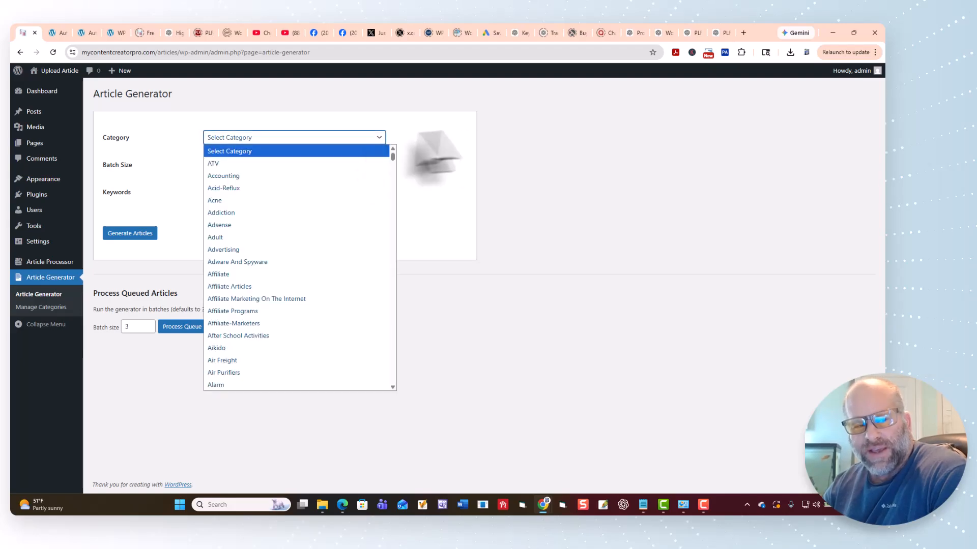
click(510, 145)
Add a new article category named "AI SEO Tips" and copy its name for reuse.
click(49, 307)
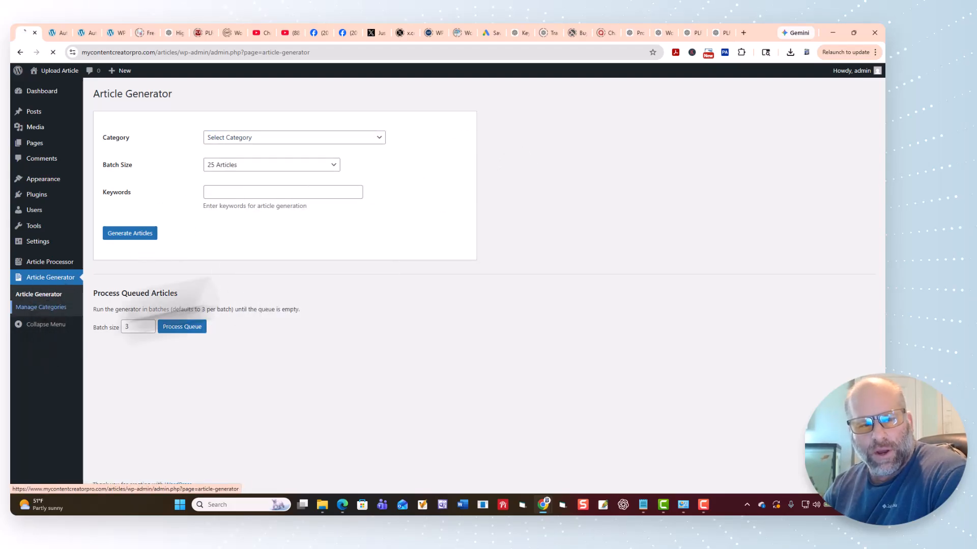
click(214, 118)
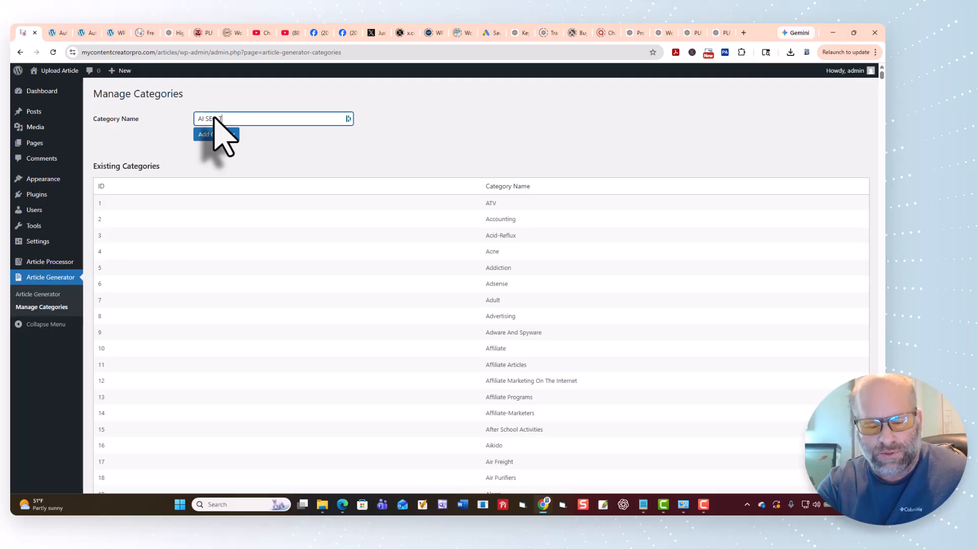
triple_click(214, 118)
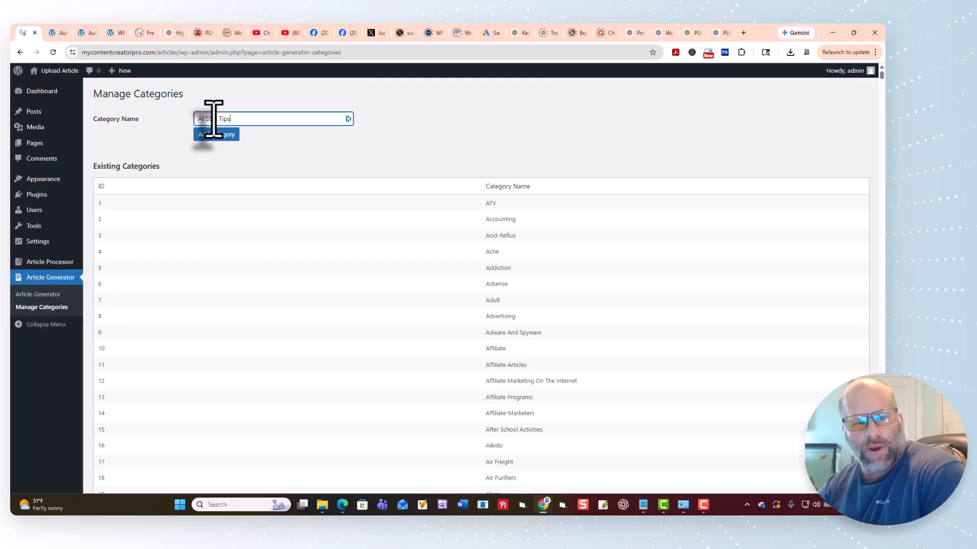
right_click(214, 119)
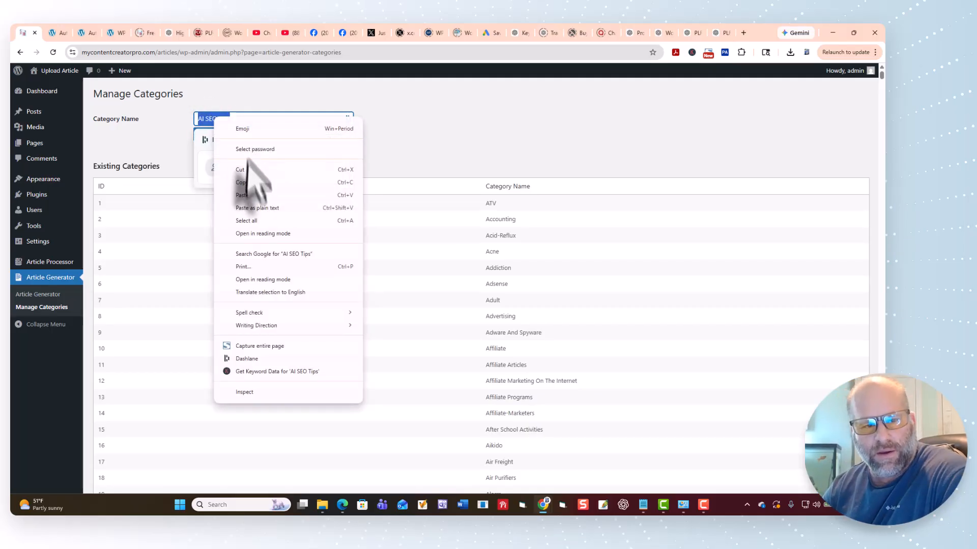
click(249, 182)
click(364, 136)
click(217, 134)
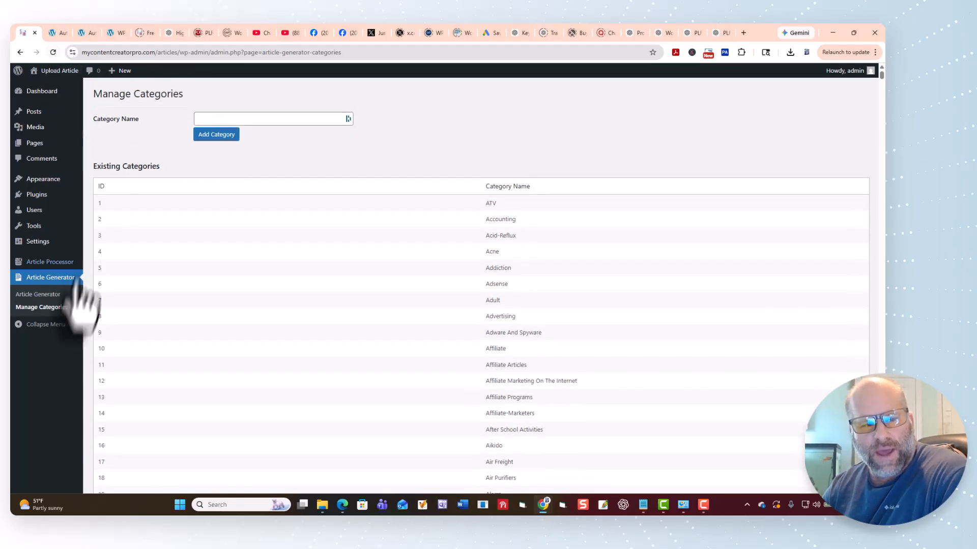
Set the Article Generator's category to AI SEO Tips and its batch size to 100 Articles.
click(38, 295)
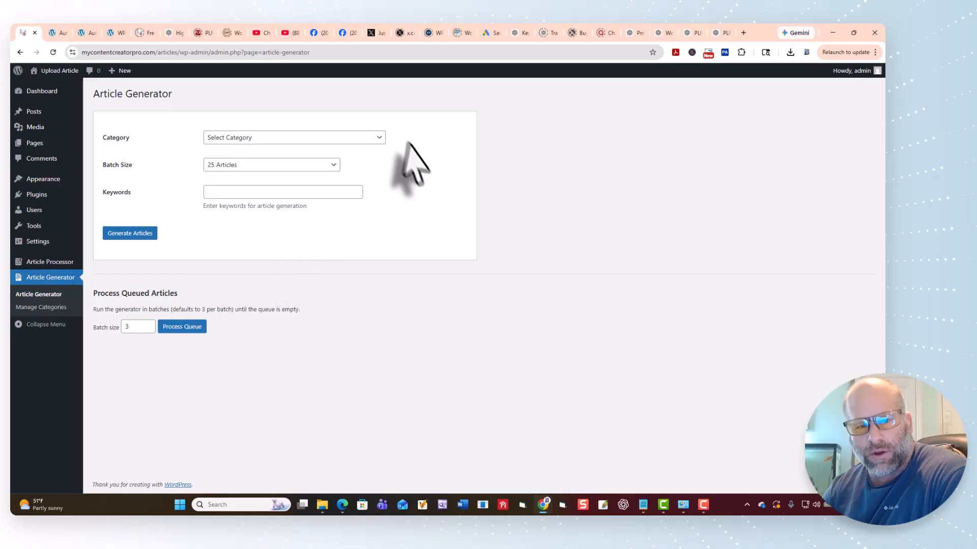
click(374, 139)
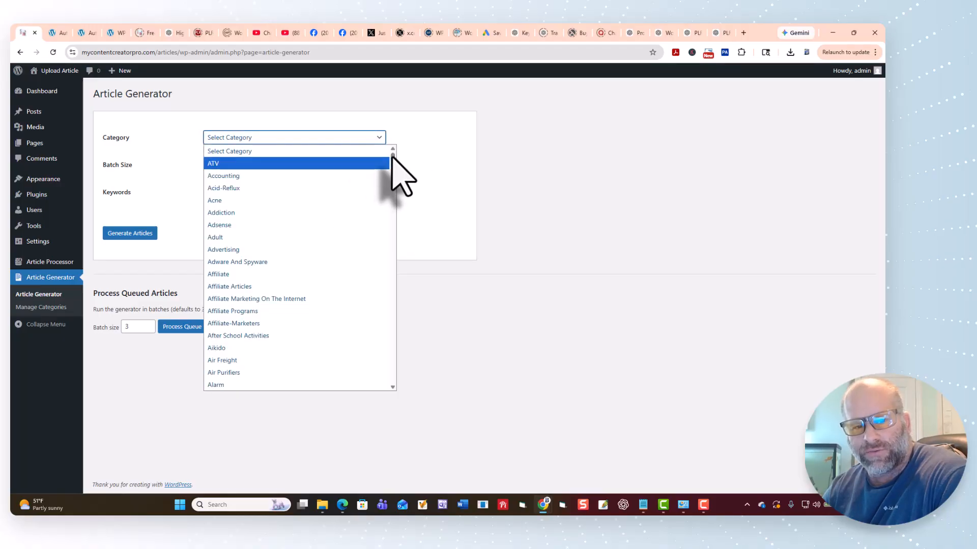
drag(391, 158, 386, 392)
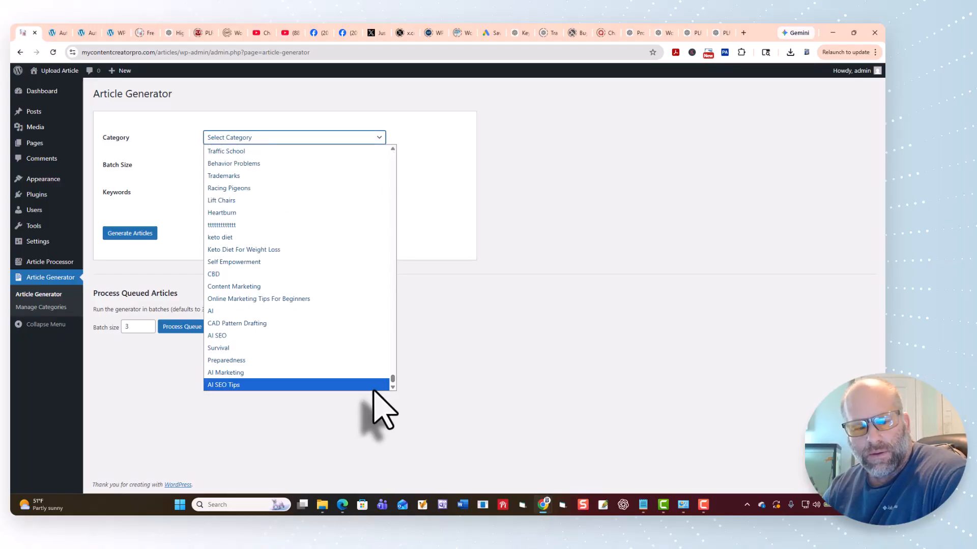
click(374, 390)
click(251, 164)
click(266, 219)
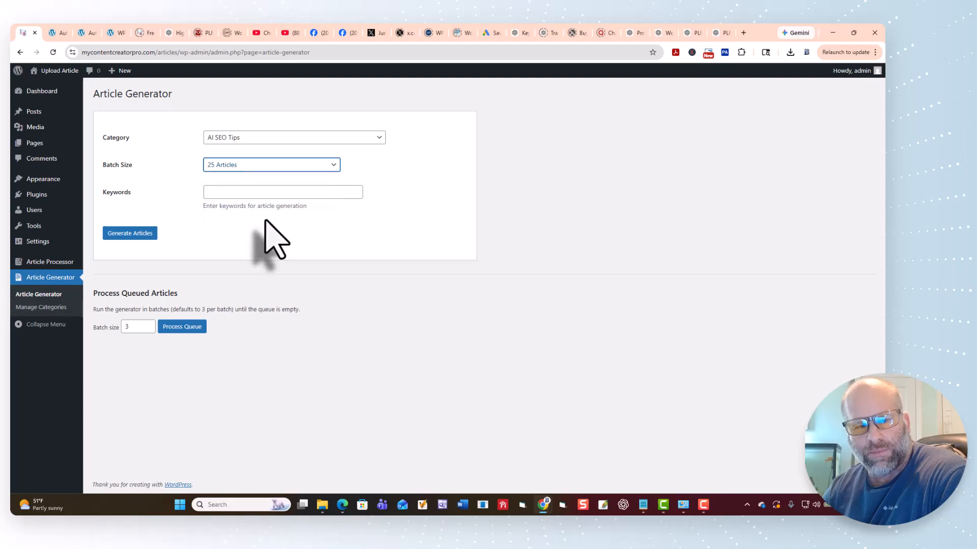
Enter "AI SEO Tips" as the keywords and generate the articles.
right_click(232, 193)
click(277, 306)
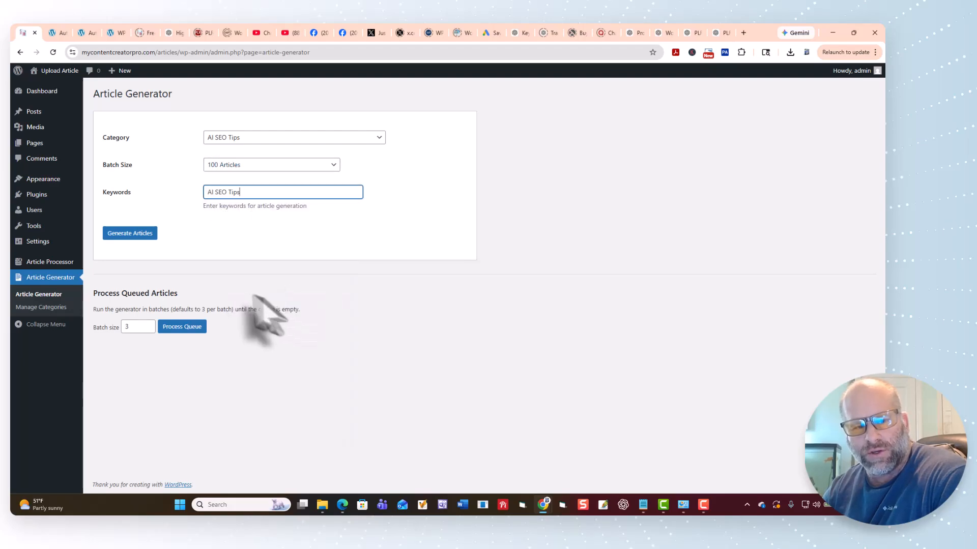
click(129, 233)
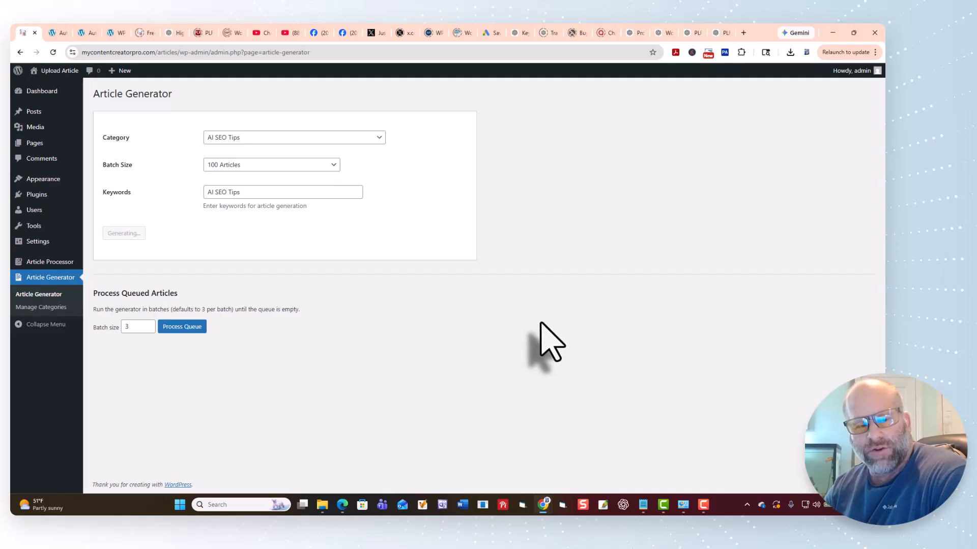
Look through the generated headlines and process the queued articles in batches of 3.
scroll(550, 341, down, 5)
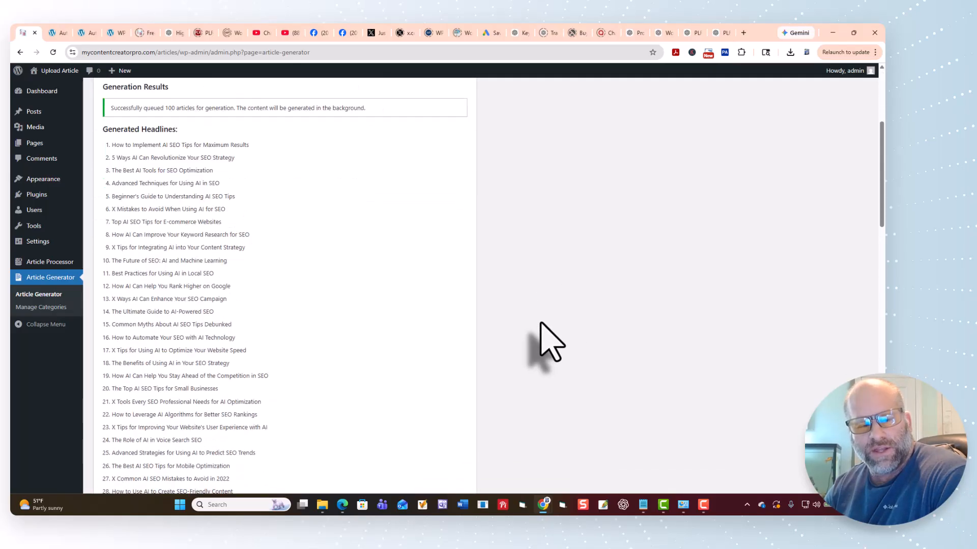
scroll(550, 341, down, 15)
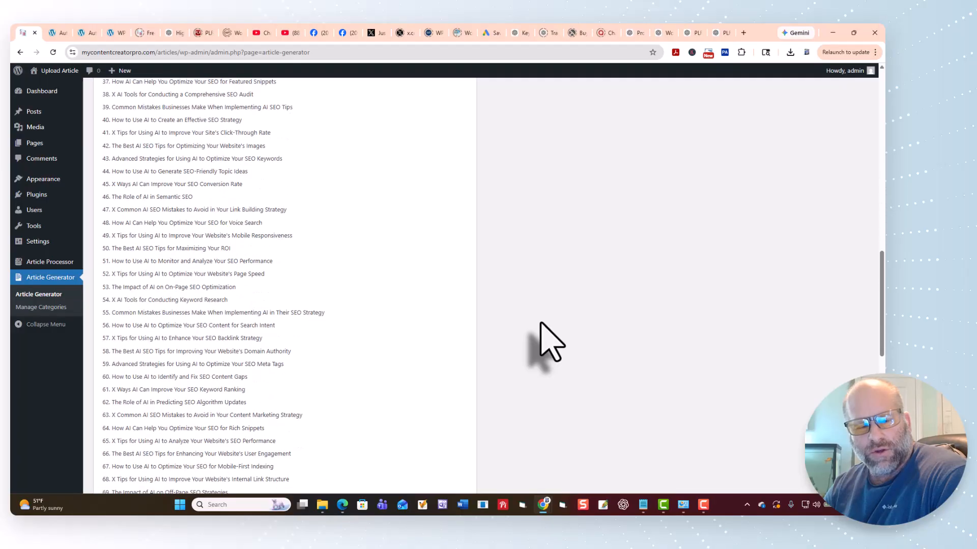
click(182, 452)
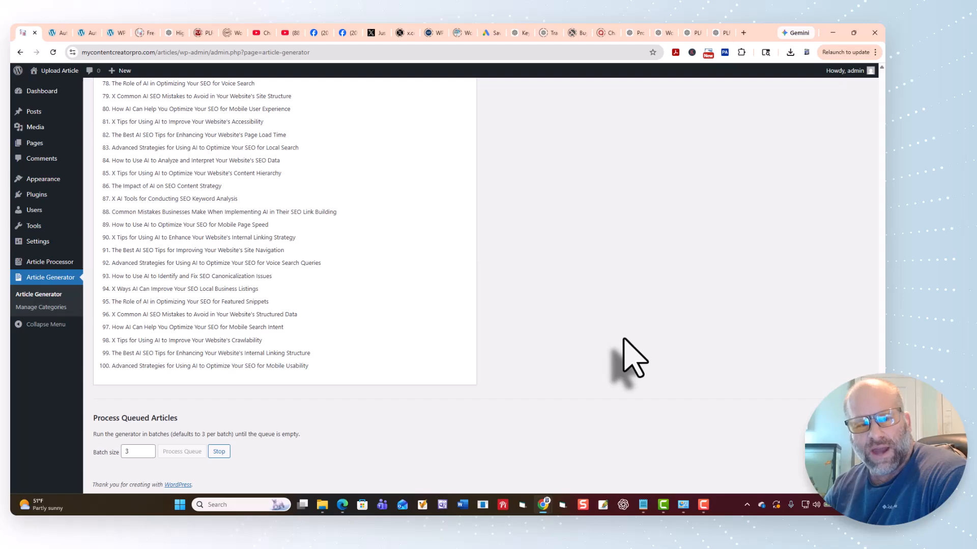
scroll(633, 359, up, 15)
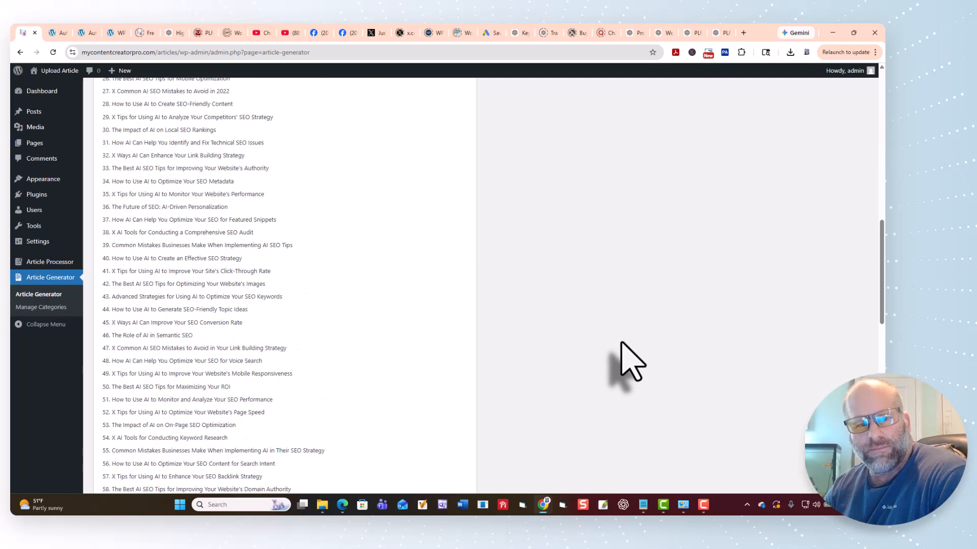
scroll(634, 359, up, 8)
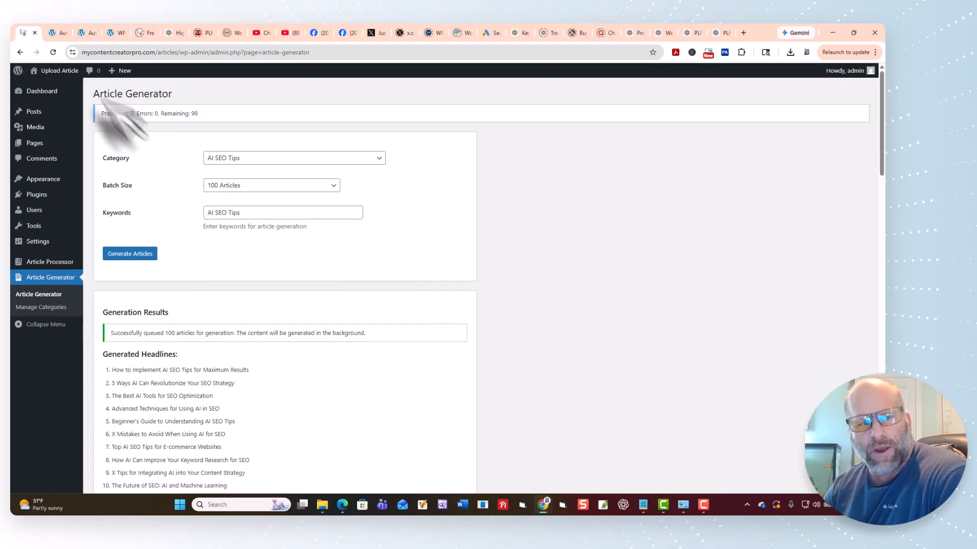
Switch back to the WP Testing Website, check the Import Results, and reopen Auto Content Creation.
click(57, 33)
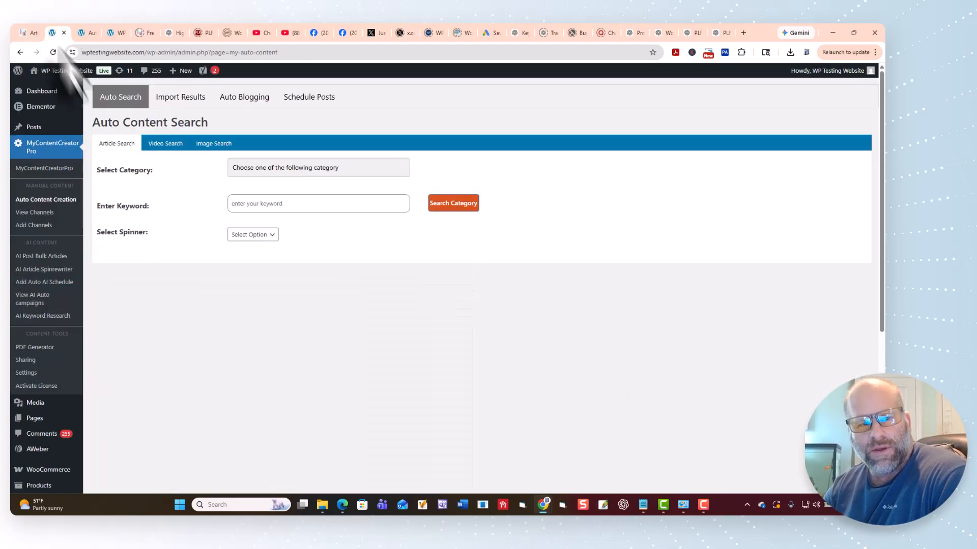
click(179, 100)
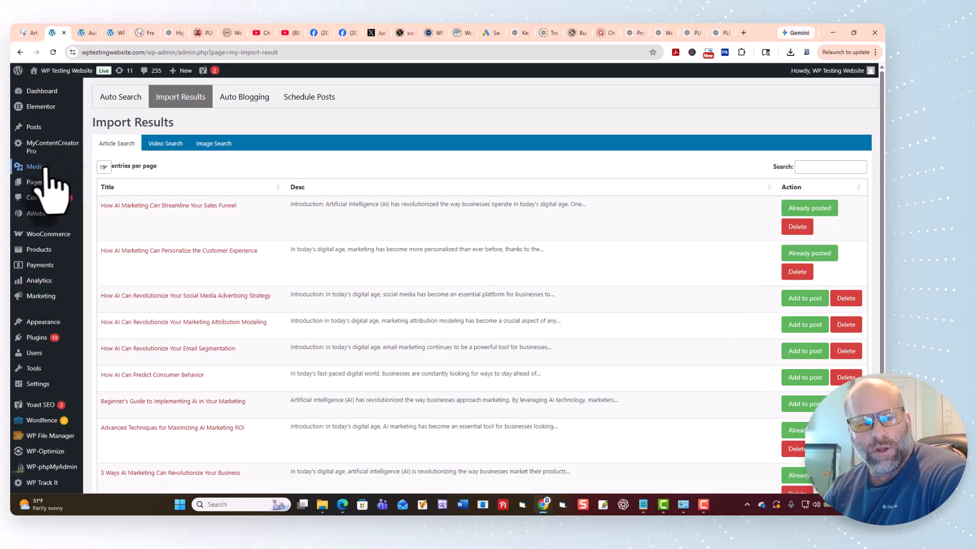
mouse_move(46, 149)
click(108, 177)
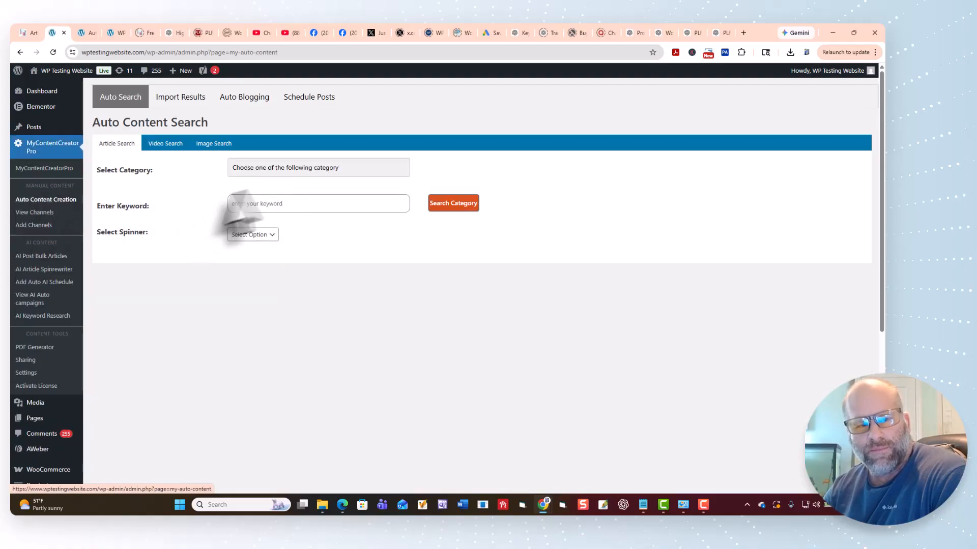
Search the AI SEO Tips category for articles without entering a keyword.
click(376, 168)
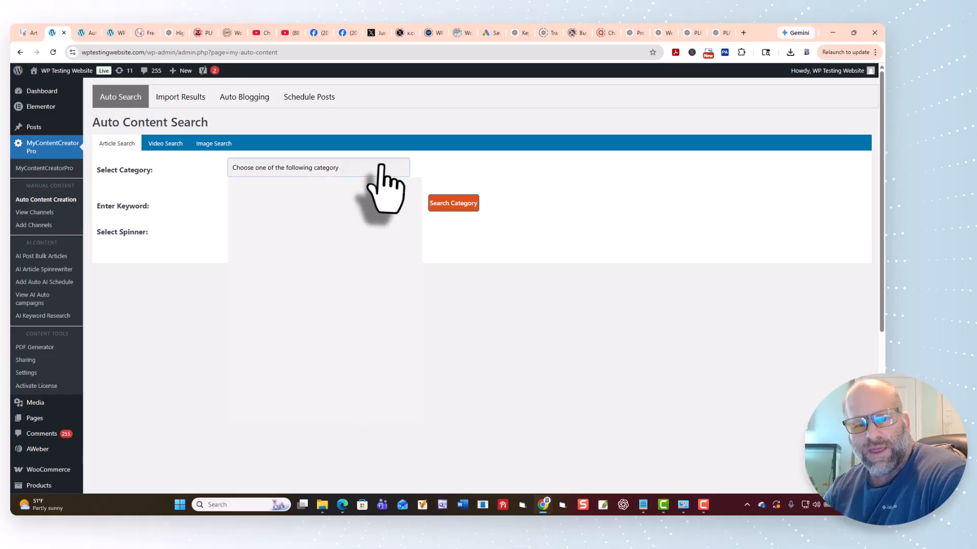
scroll(420, 239, down, 10)
scroll(419, 300, down, 10)
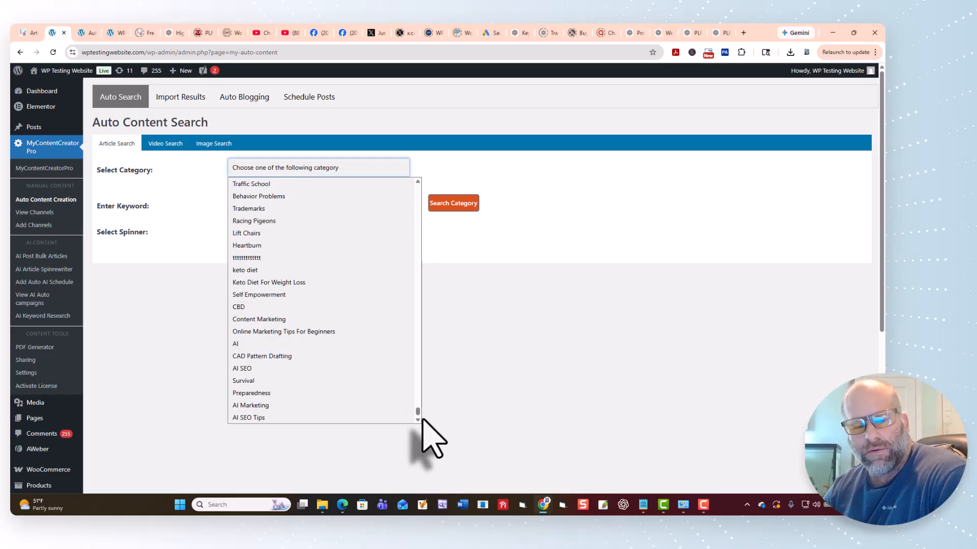
click(377, 418)
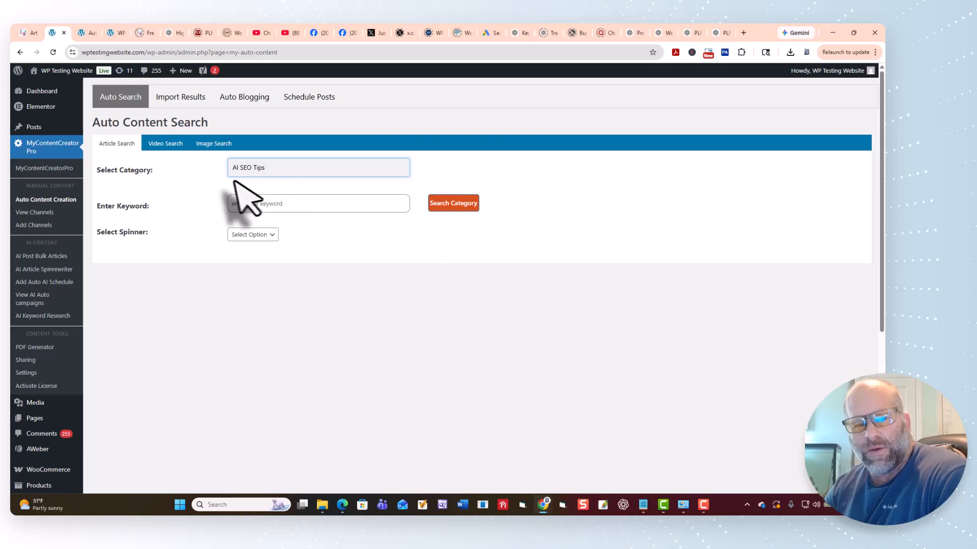
click(455, 203)
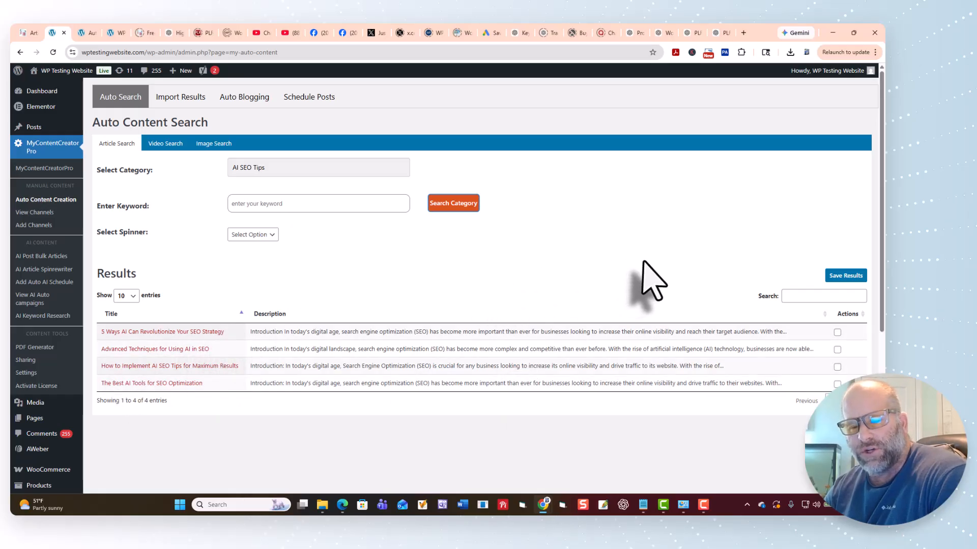
Repeat the AI SEO Tips category search twice to refresh the results and review the listed articles.
click(452, 203)
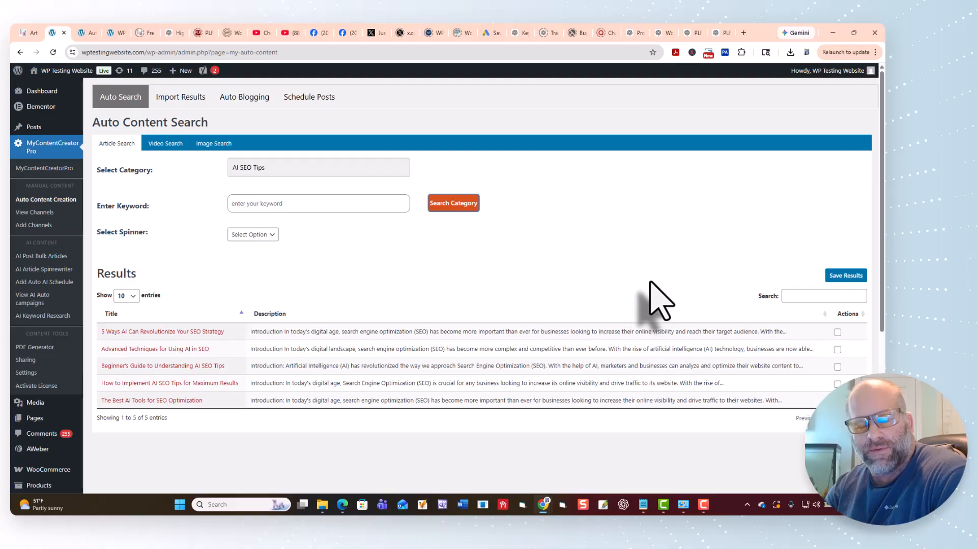
click(461, 204)
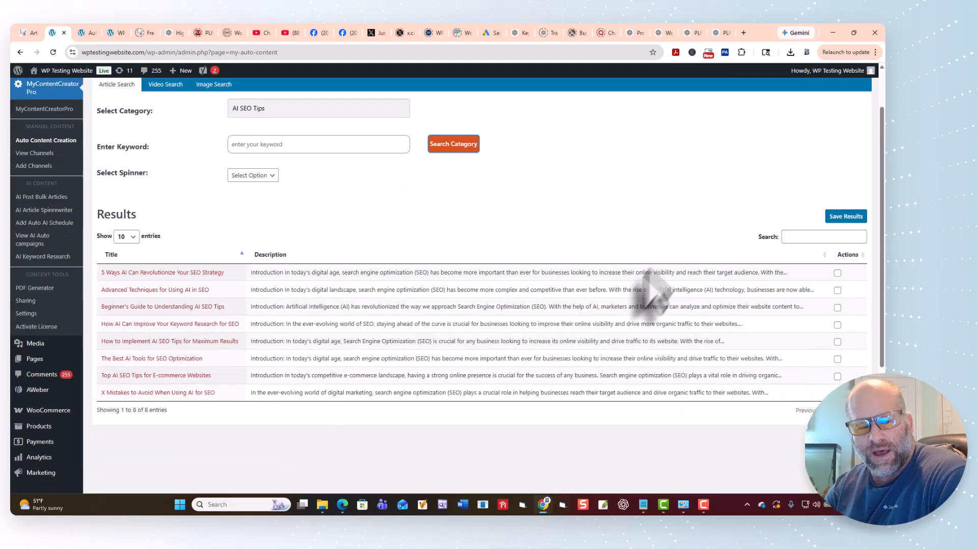
scroll(322, 371, down, 5)
scroll(371, 361, up, 5)
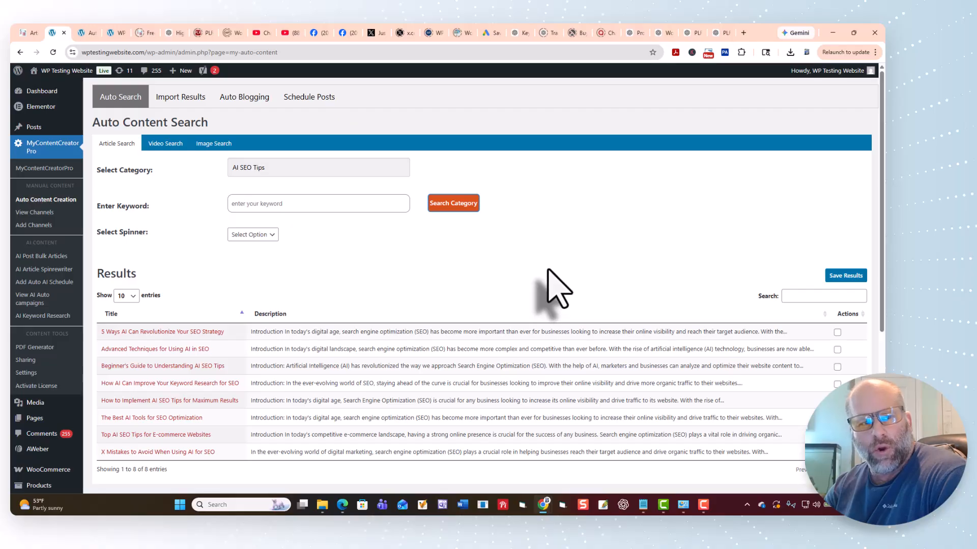
Switch to the free WordPress autoblogging plugin page and review its benefits, sign-up form and article categories.
click(140, 33)
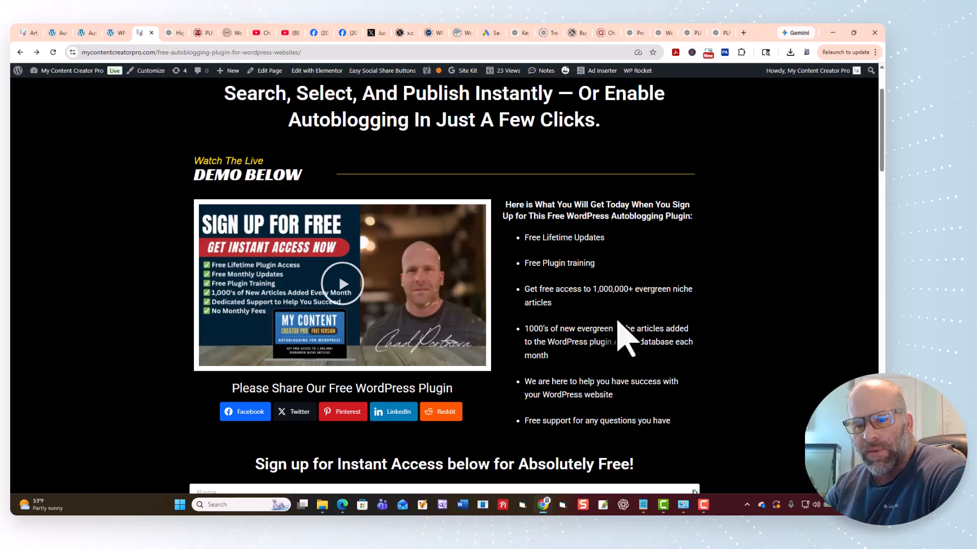
scroll(618, 323, down, 2)
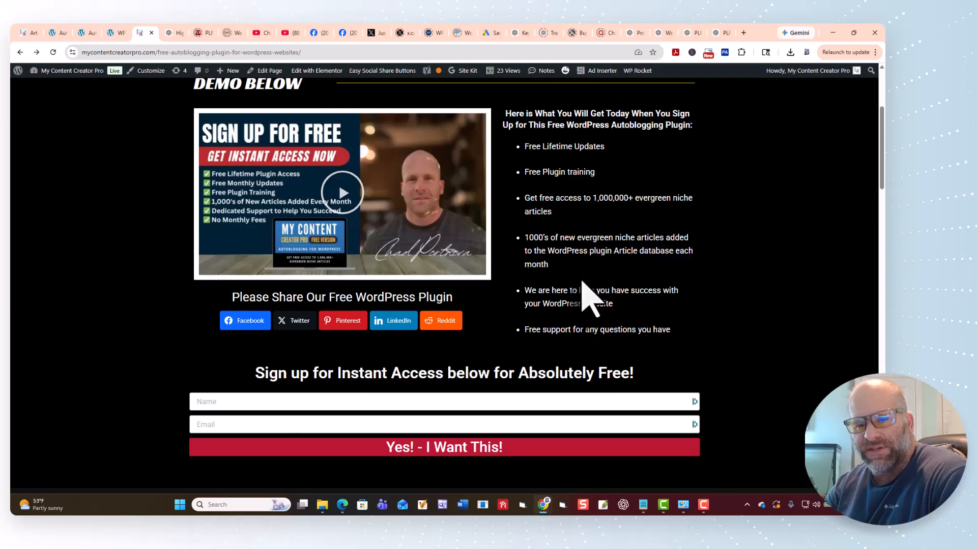
scroll(585, 298, down, 10)
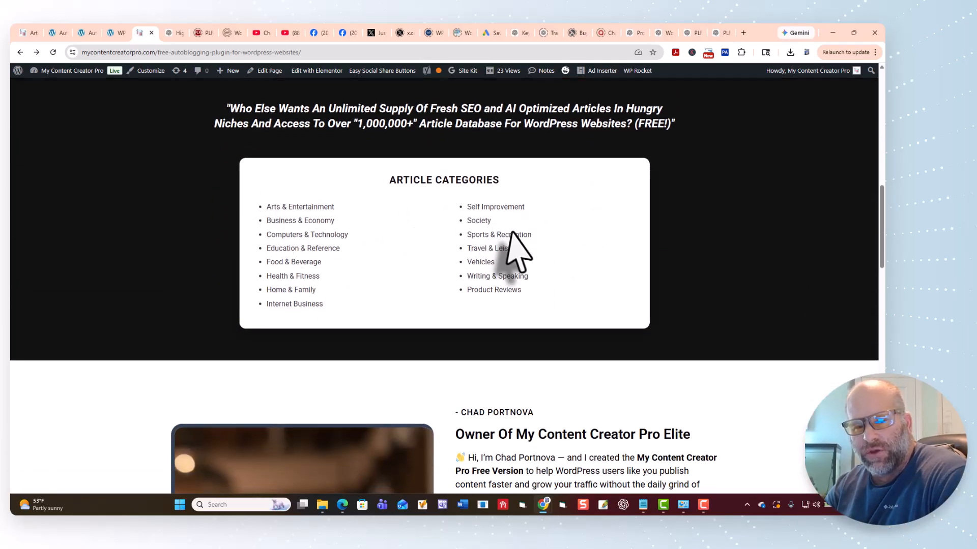
Review the owner introduction, included benefits and frequently asked questions on the free autoblogging plugin page.
scroll(392, 273, down, 5)
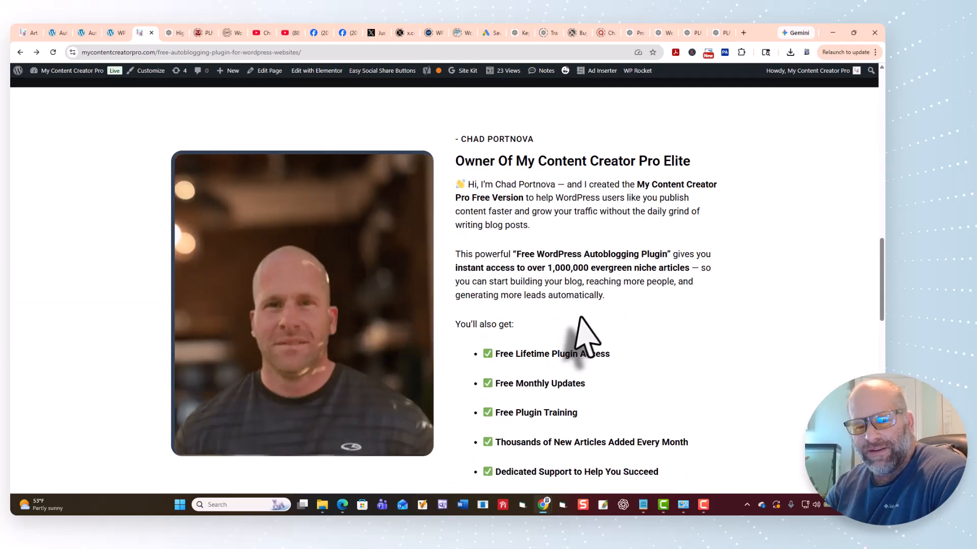
scroll(680, 330, down, 10)
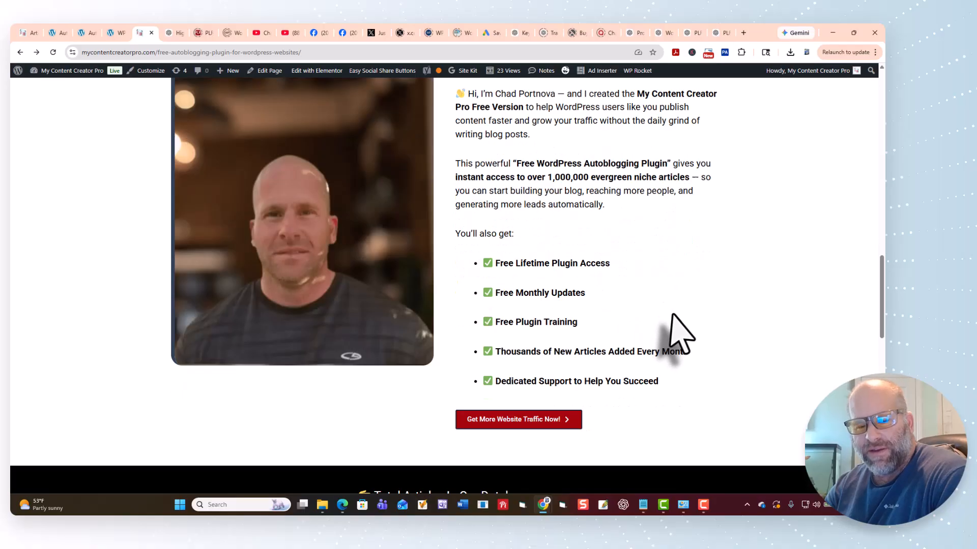
scroll(682, 335, down, 7)
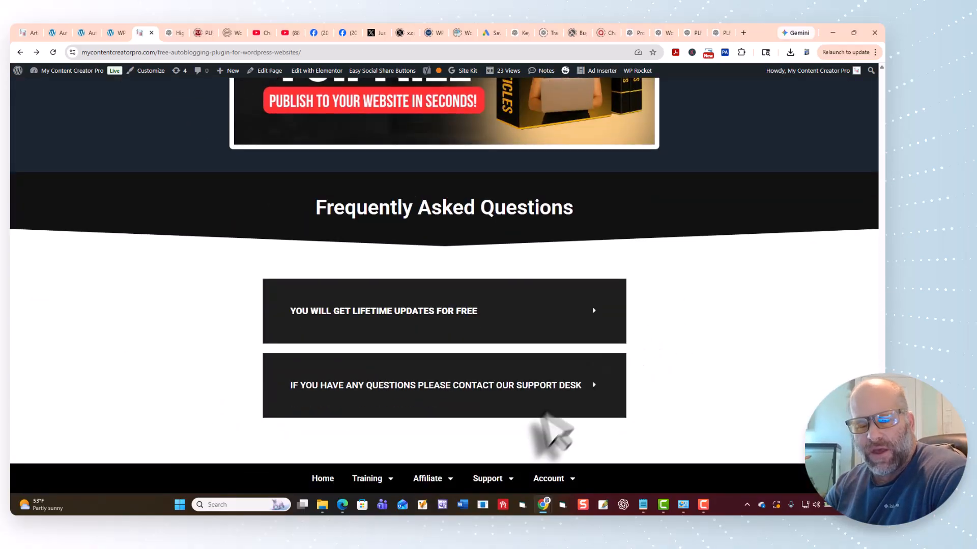
Open the help desk through the site's support contact page and bring up a ticket form for Mycontentcreatorpro.com.
click(486, 481)
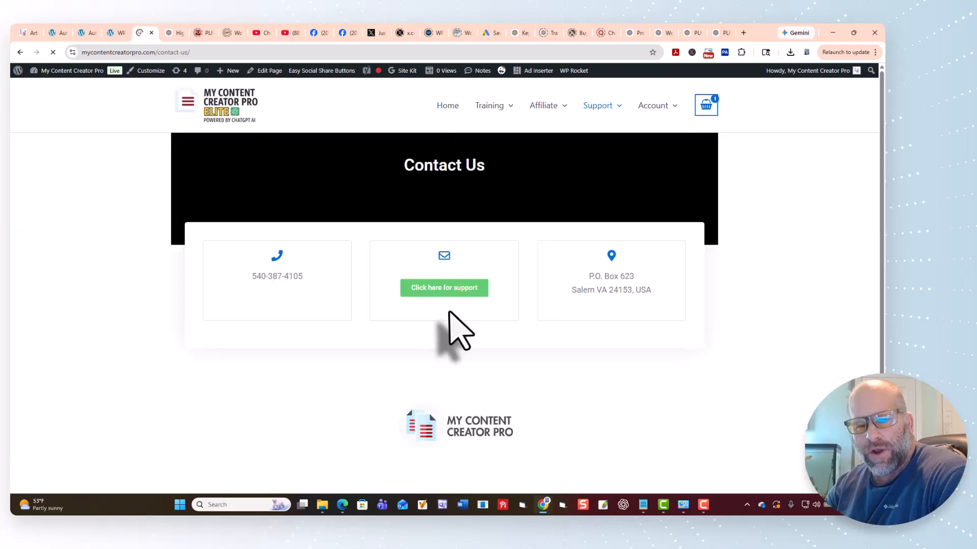
click(436, 290)
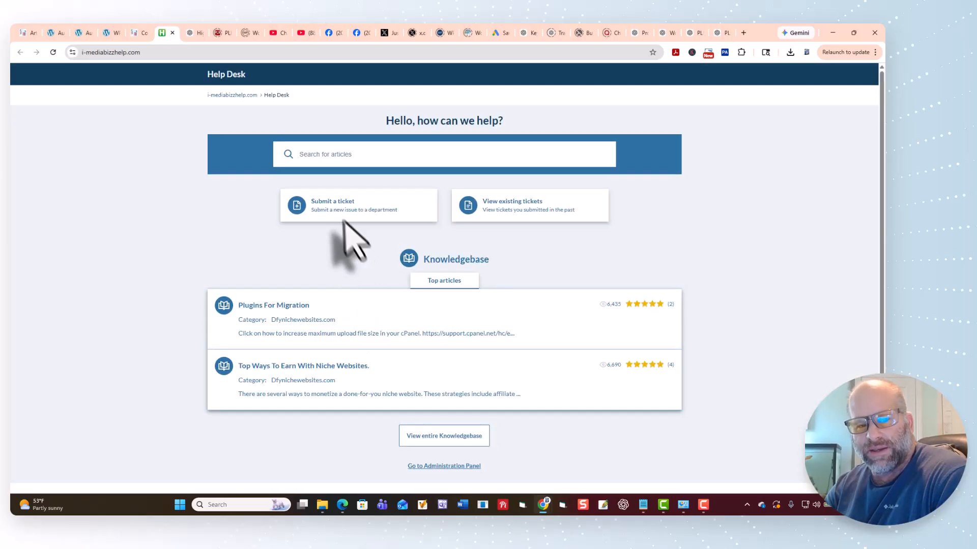
click(340, 210)
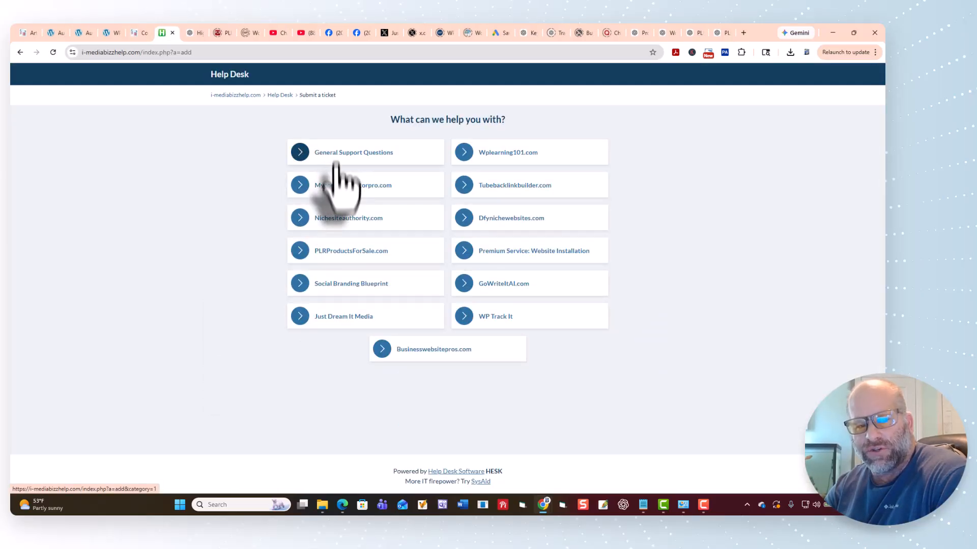
click(337, 190)
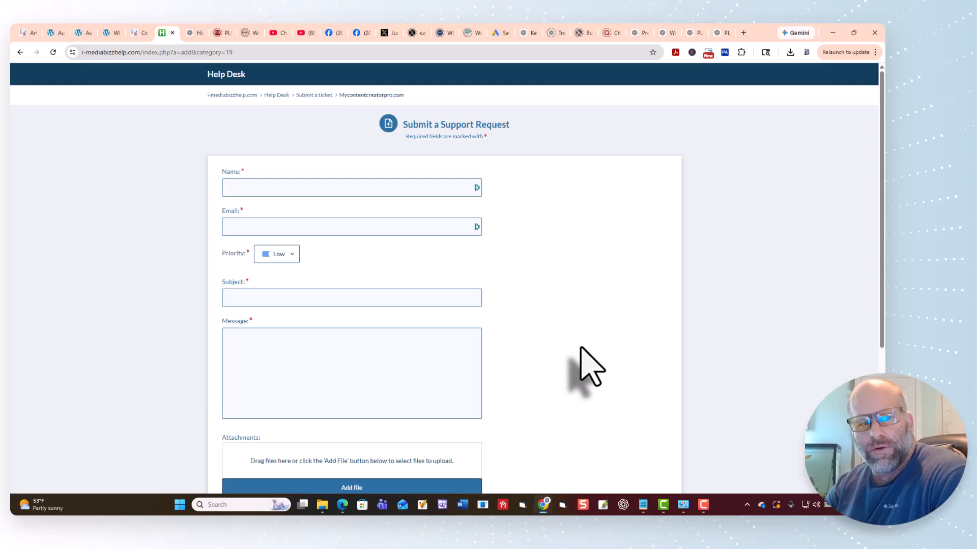
Switch back to the WP Testing Website, search the AI SEO Tips category again and check the listed articles.
click(55, 33)
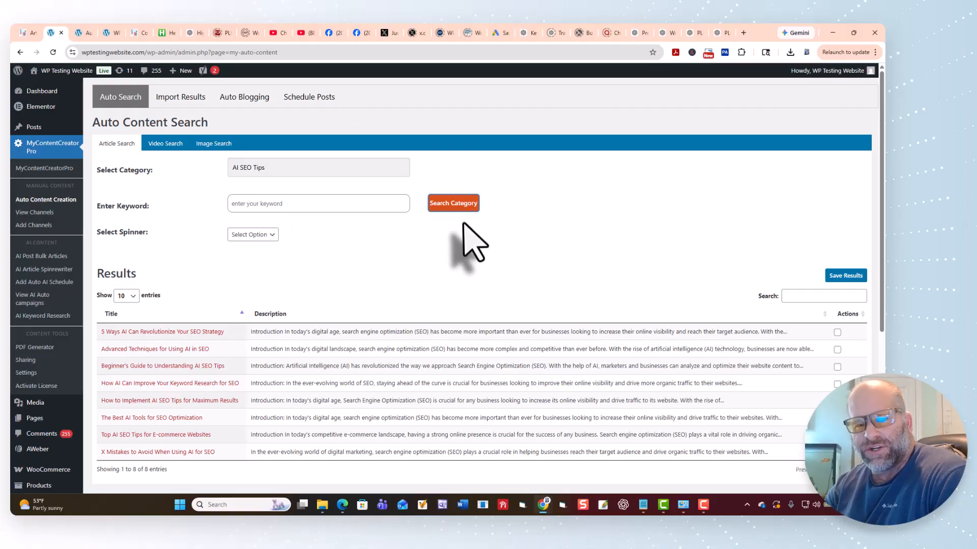
click(453, 203)
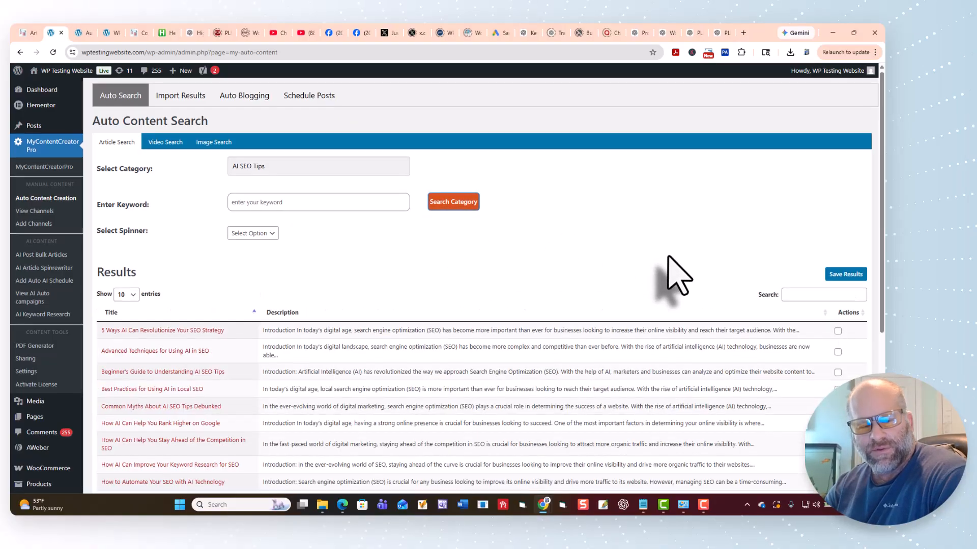
scroll(676, 273, down, 3)
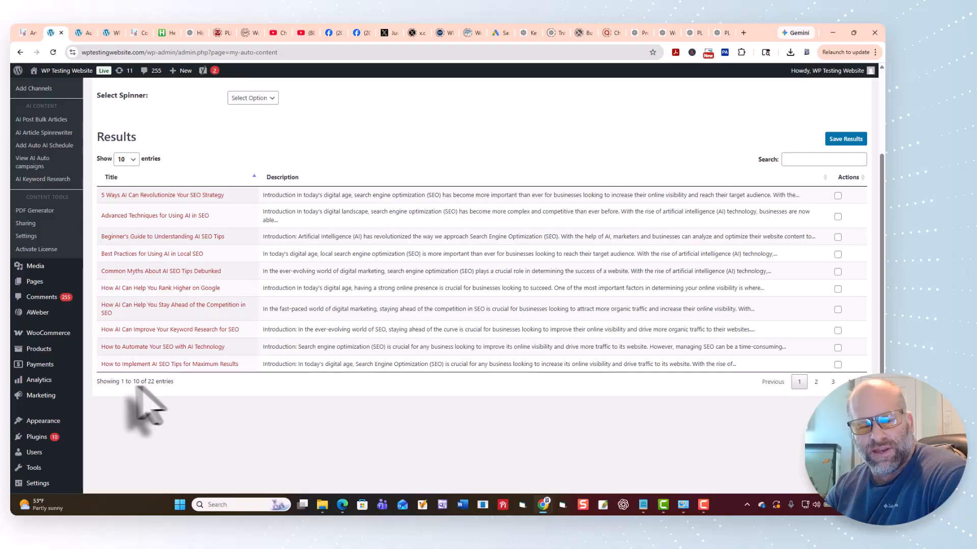
scroll(436, 370, up, 3)
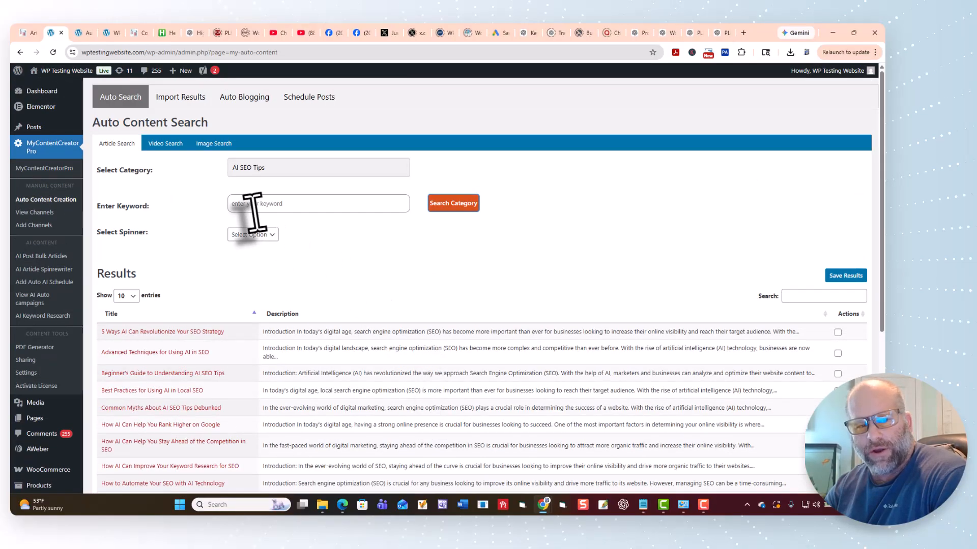